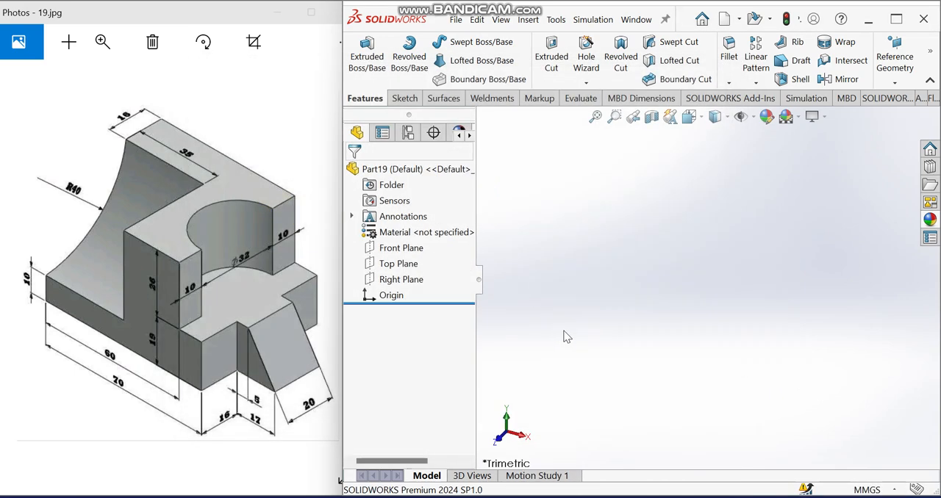
- Start a sketch on the Top Plane and draw a center rectangle about 251 mm wide, centred on the origin
click(392, 267)
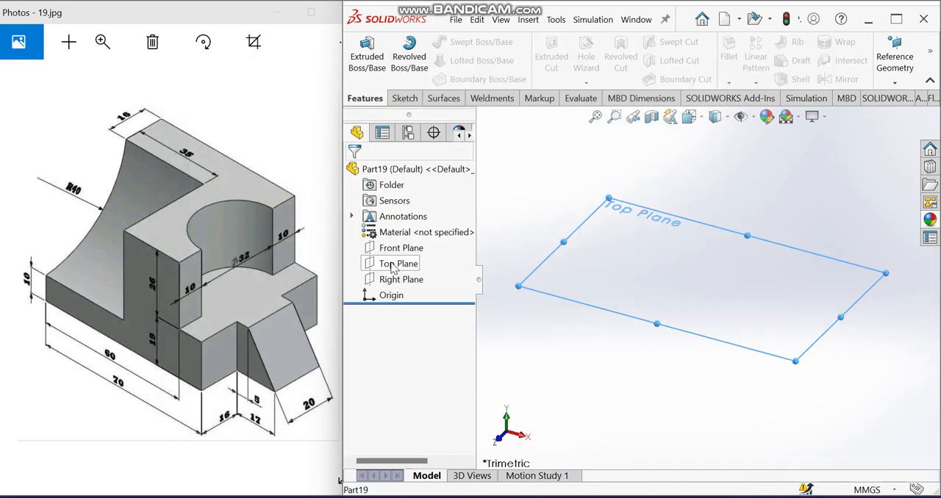
click(410, 250)
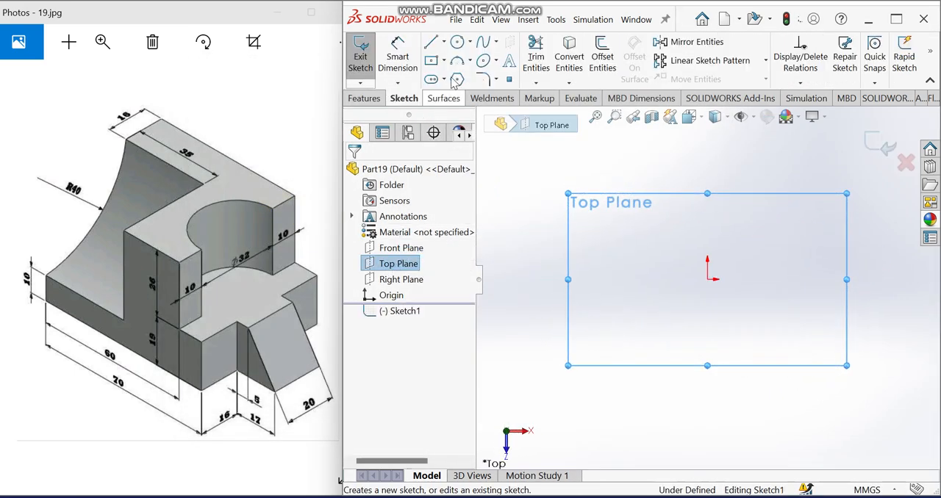
click(445, 62)
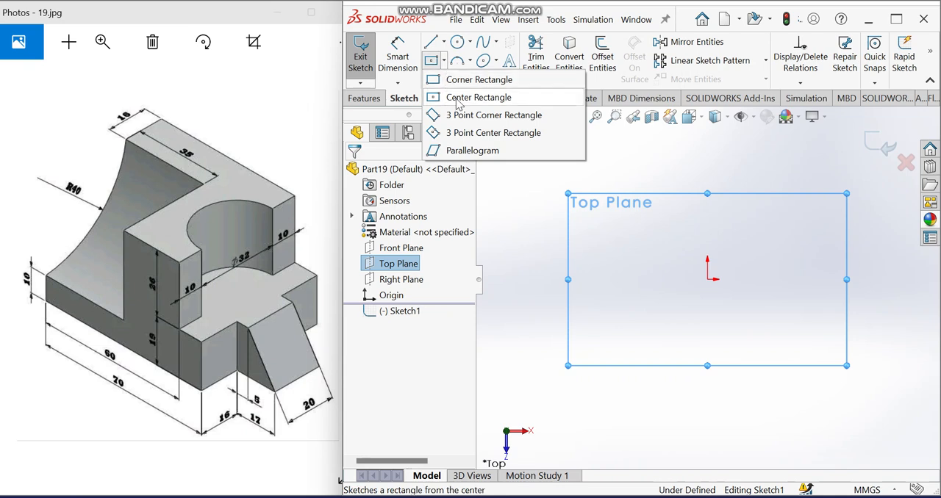
click(459, 97)
click(708, 280)
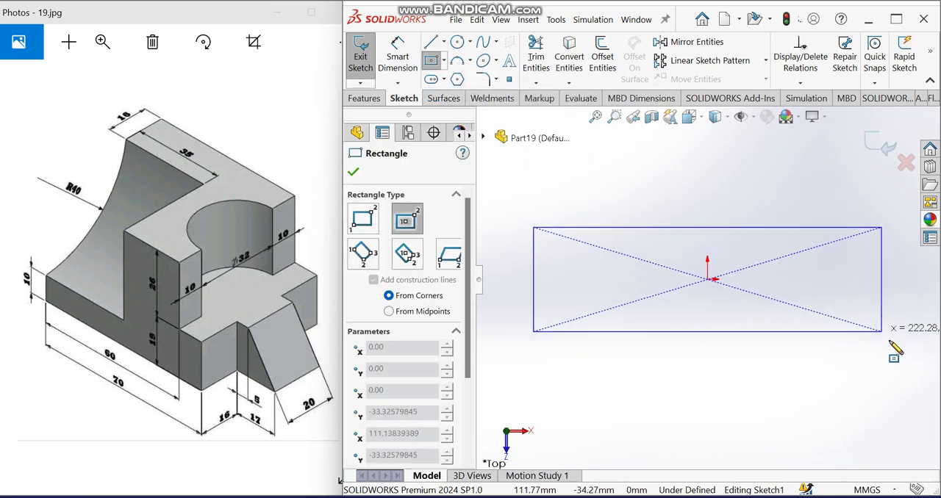
click(904, 358)
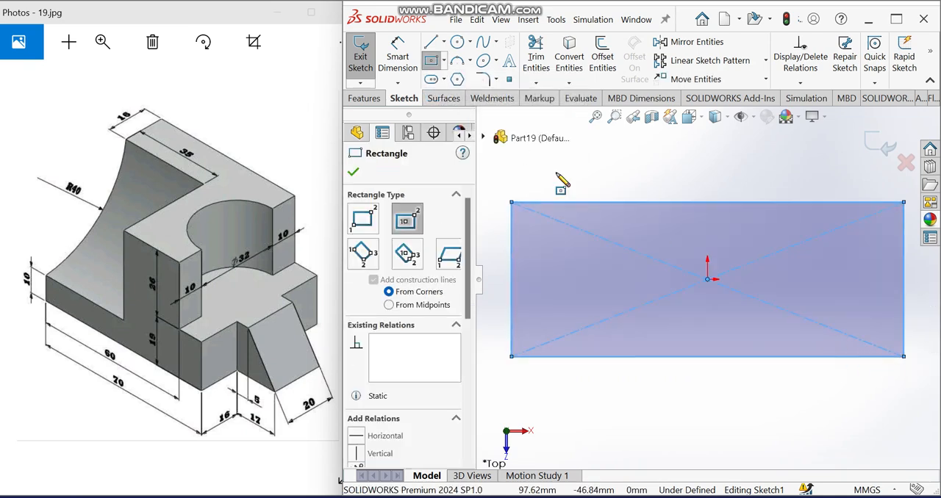
- Dimension the rectangle's horizontal side to 70 mm
click(398, 57)
click(661, 358)
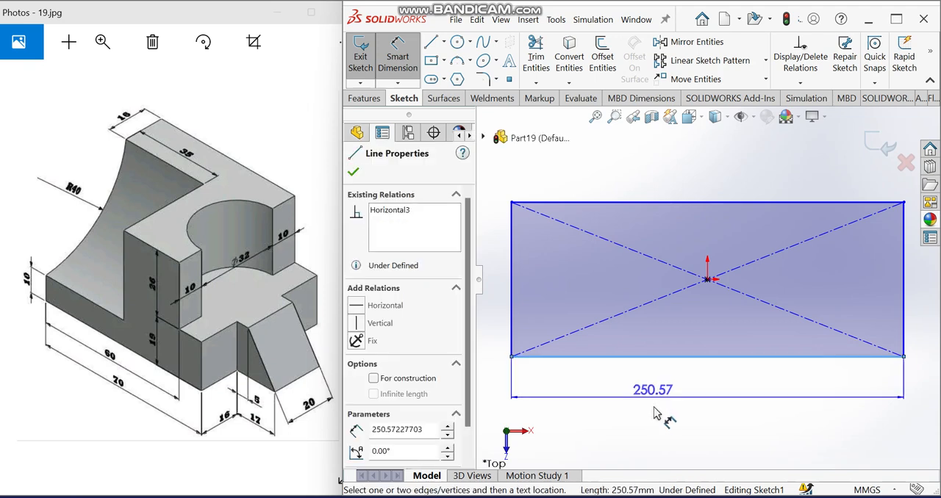
click(653, 417)
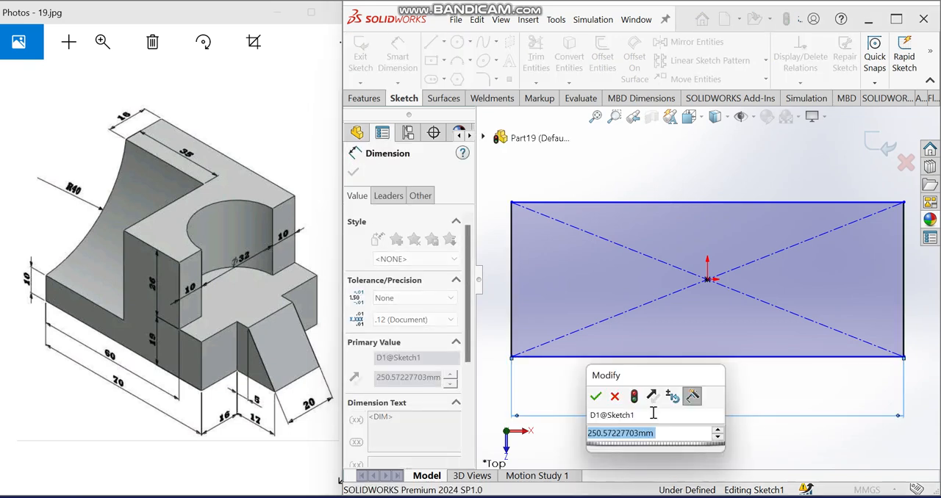
text(70)
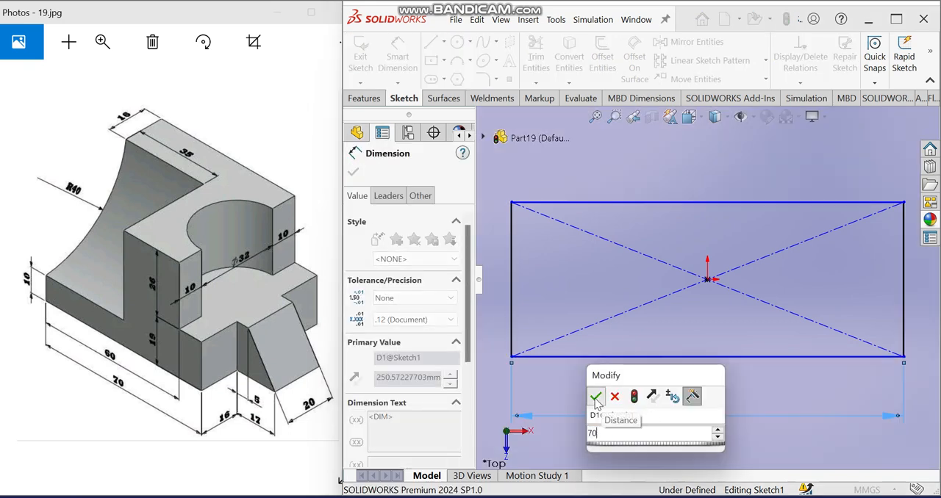
click(596, 398)
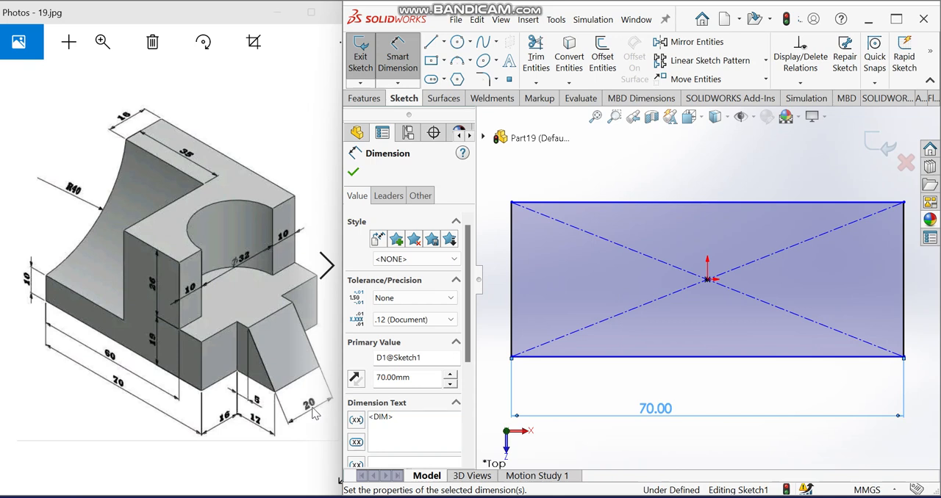
- Dimension the rectangle's vertical side to 52 mm
scroll(843, 318, up, 2)
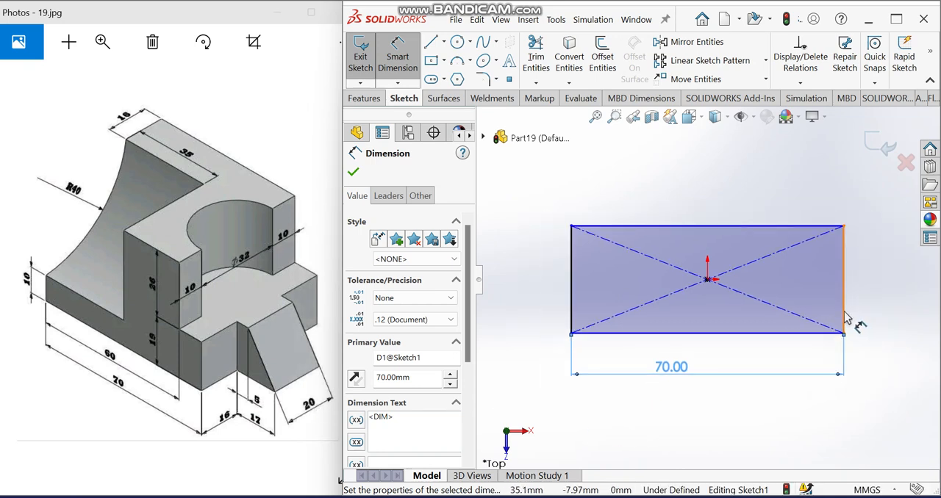
click(846, 317)
click(876, 303)
text(52)
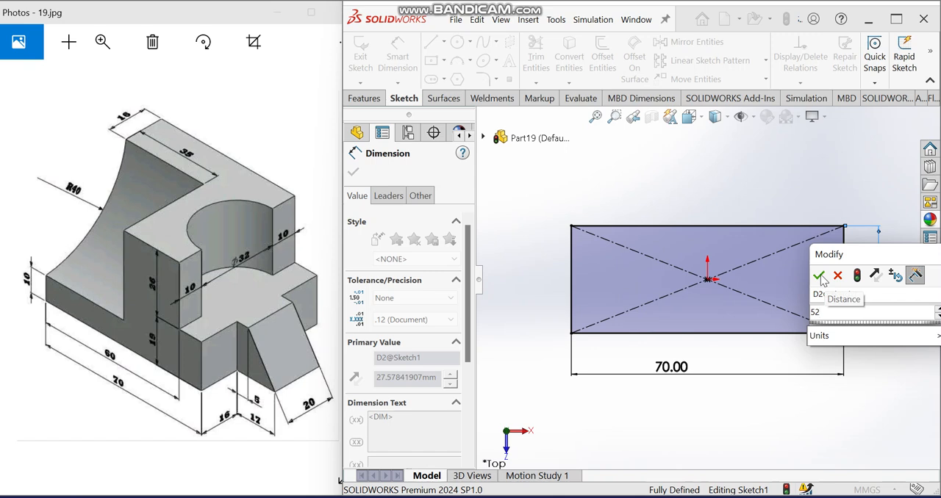
click(819, 277)
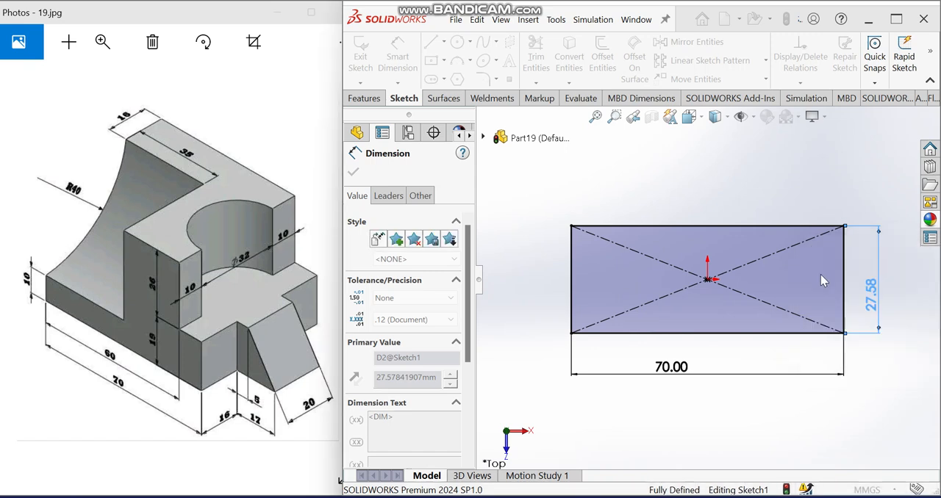
scroll(801, 287, up, 1)
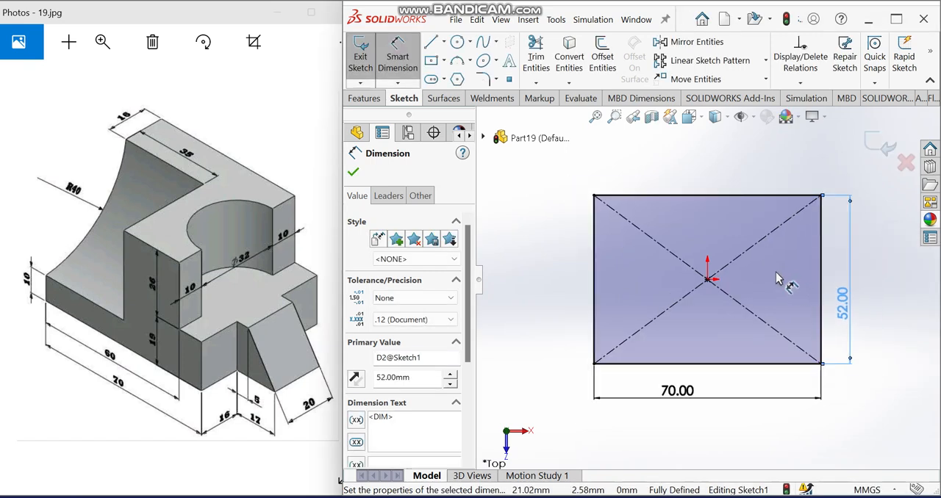
- Sketch a vertical midpoint line inside the rectangle, centred level with the origin and about 14 mm to its right
click(429, 43)
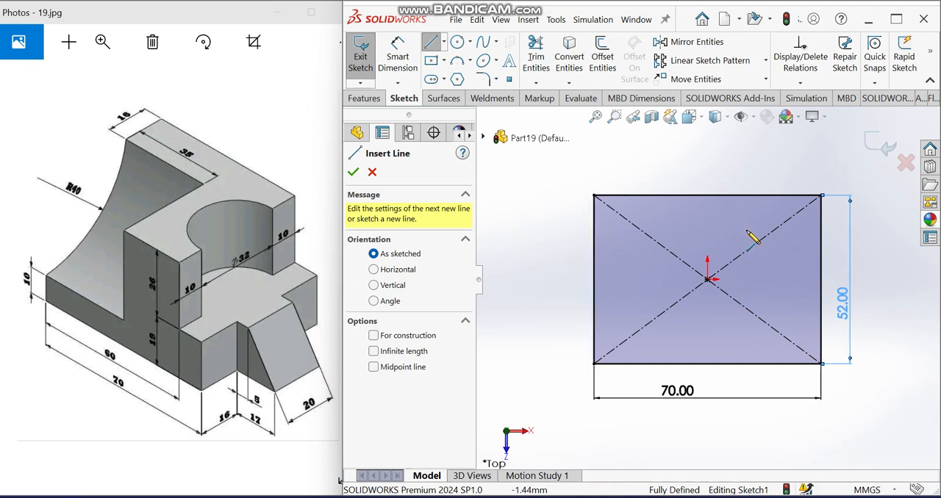
click(444, 42)
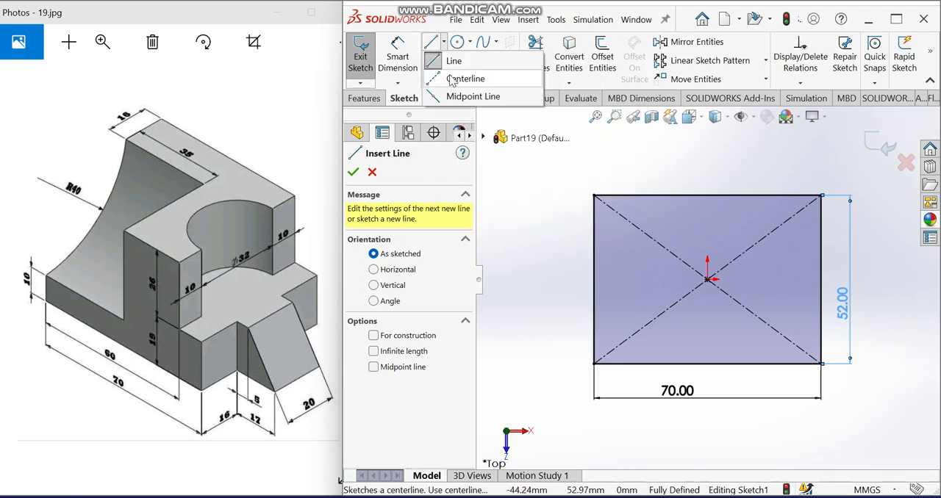
click(459, 96)
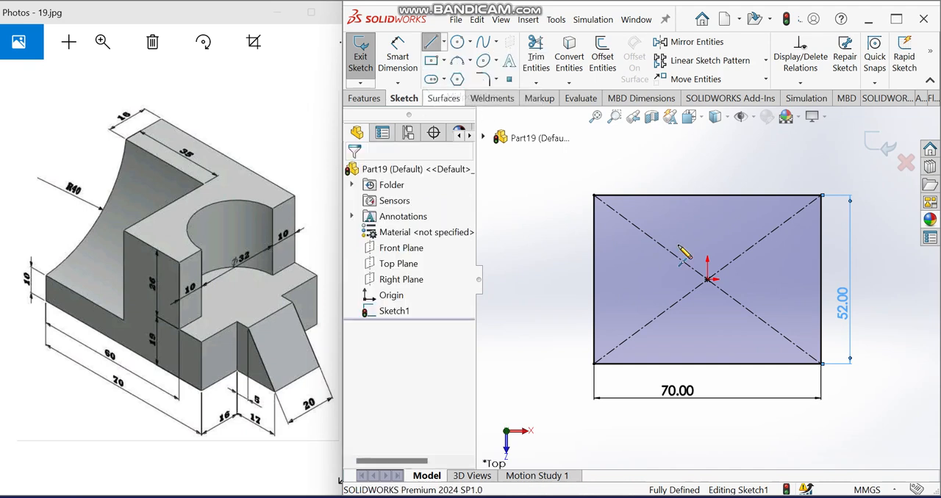
click(752, 279)
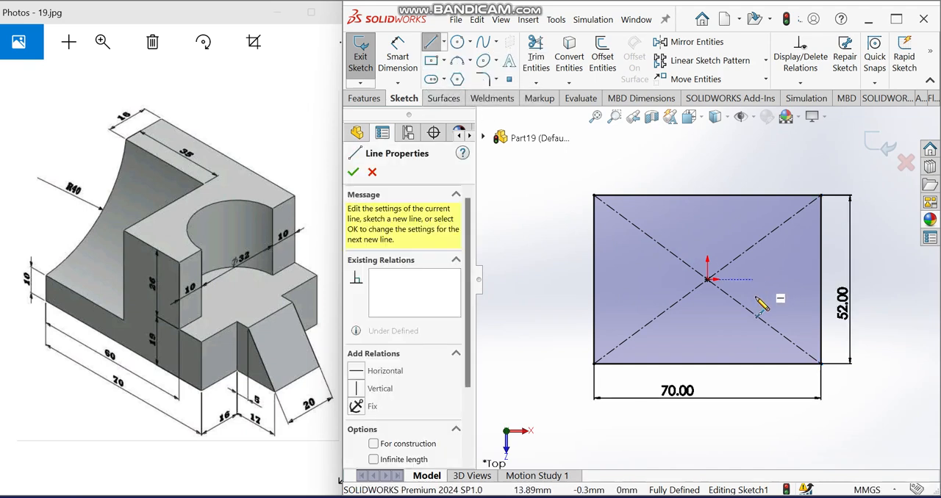
click(752, 331)
key(Escape)
- Draw a three-point arc of about 17 mm radius between the vertical line's endpoints, bulging toward the origin
click(459, 63)
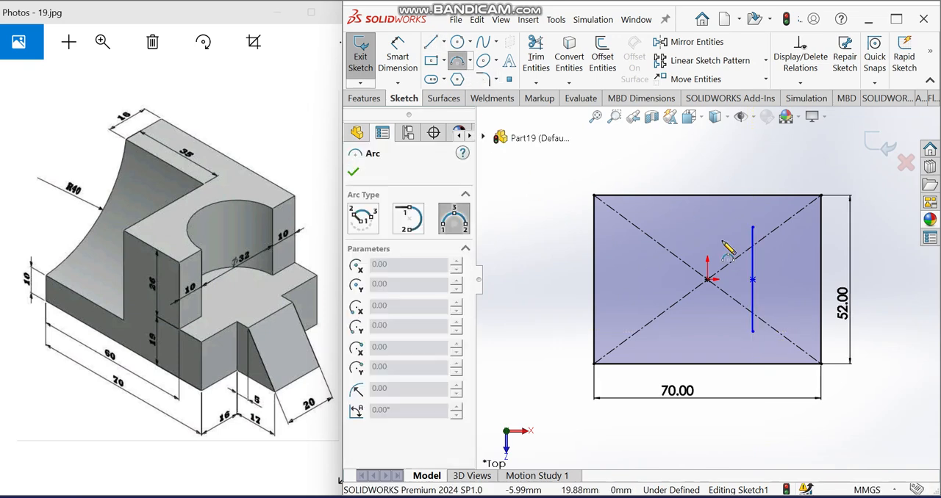
click(752, 227)
click(752, 331)
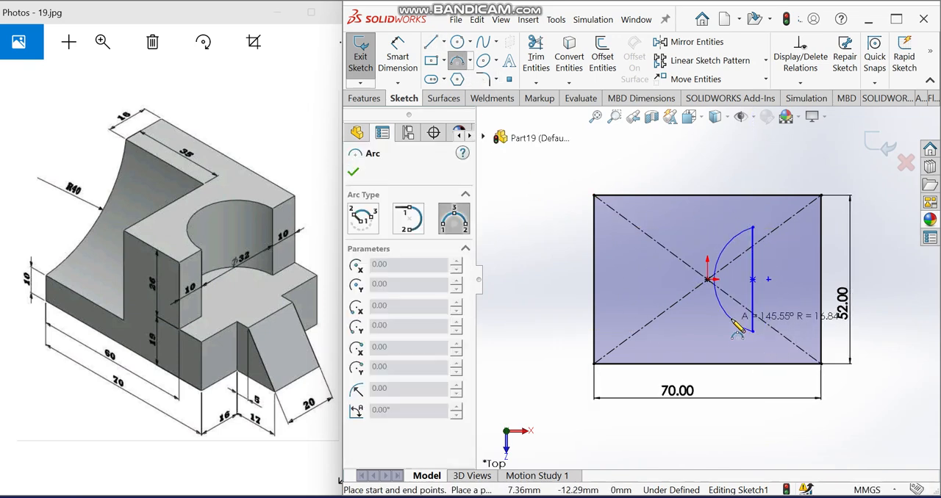
click(732, 320)
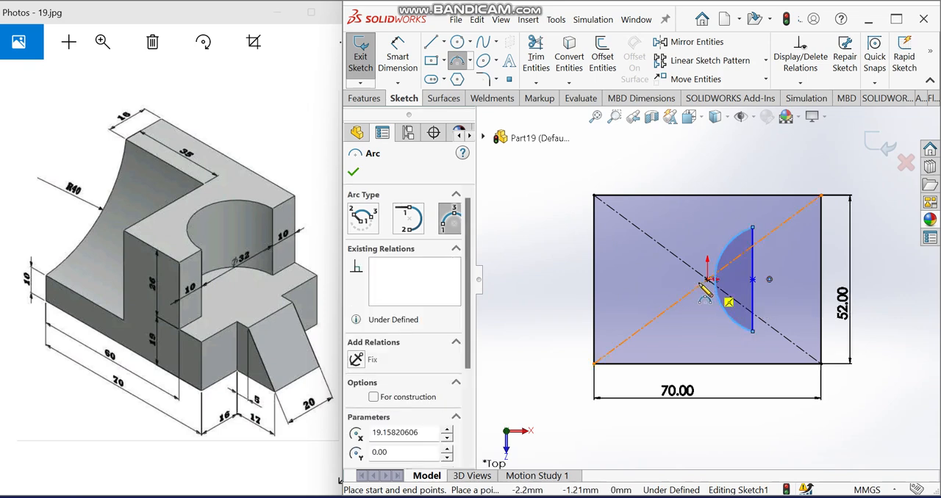
- Dimension the arc's radius to 16 mm
click(397, 56)
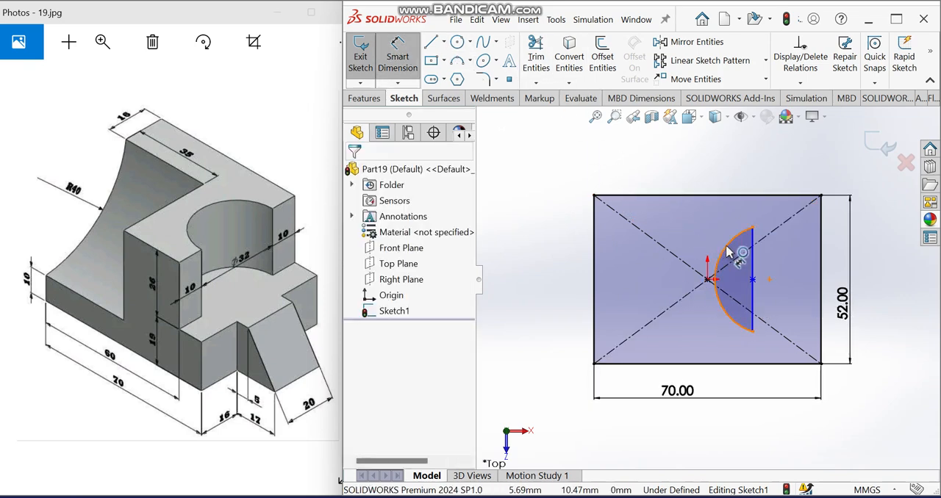
click(728, 251)
click(697, 242)
text(16)
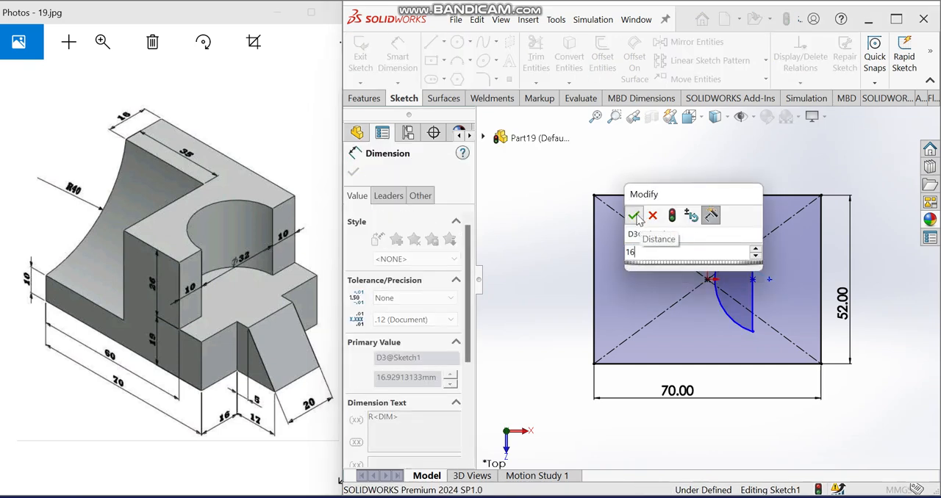
click(635, 217)
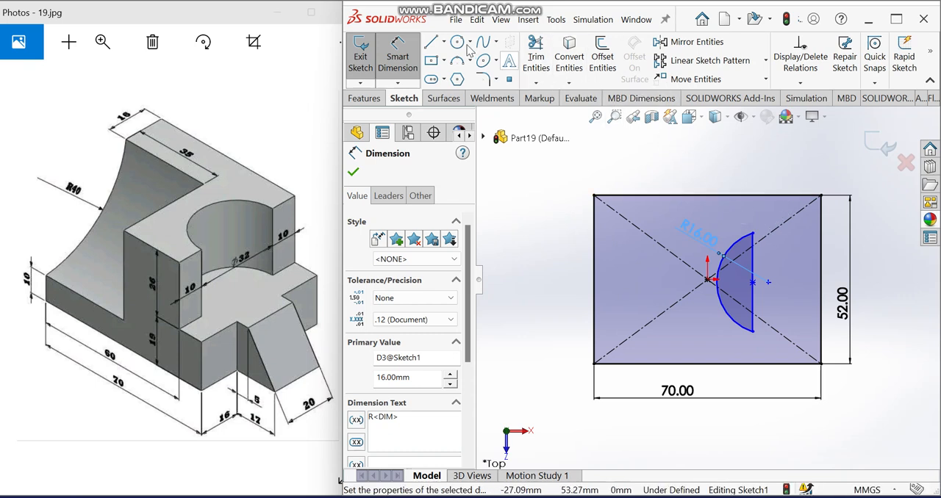
- Sketch a horizontal line about 32 mm long from the rectangle's left edge, continued by a vertical line down to its bottom edge
click(432, 42)
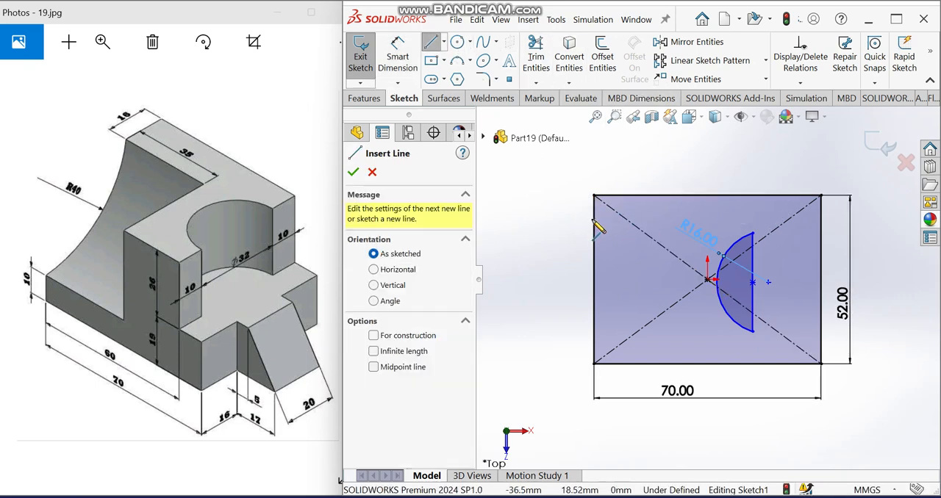
click(594, 219)
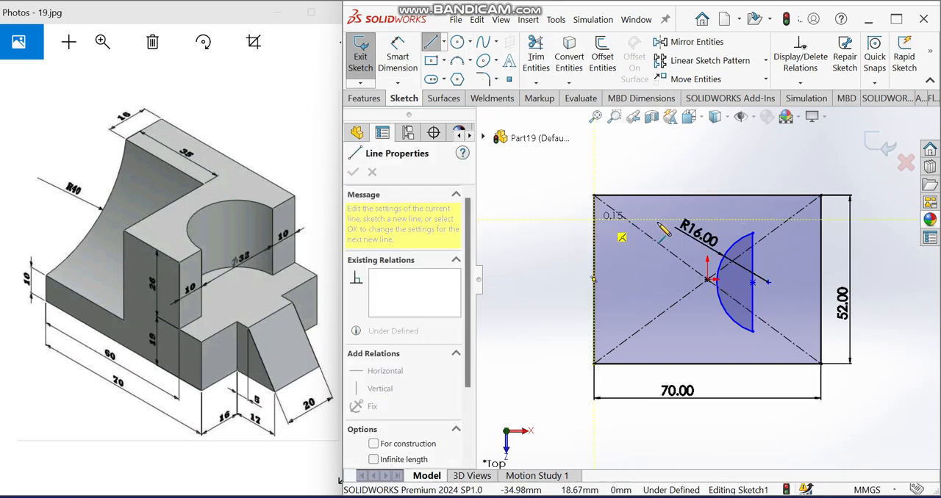
click(698, 219)
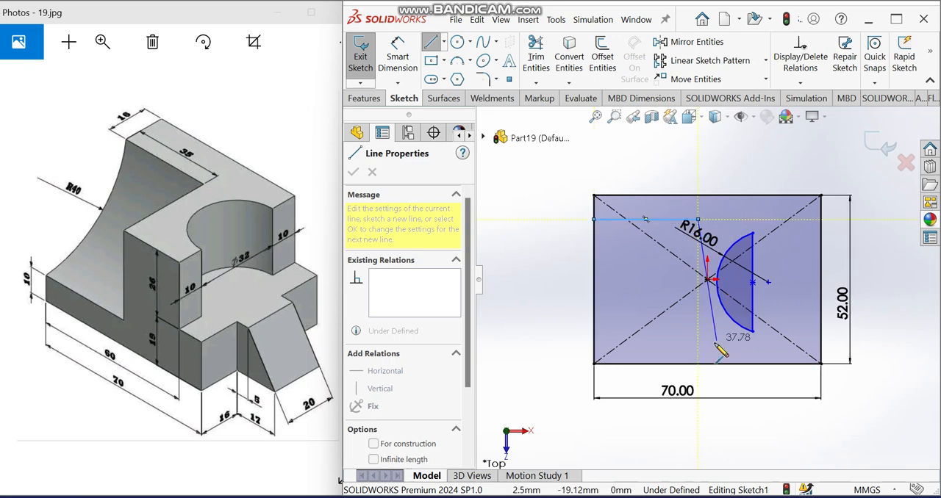
click(698, 363)
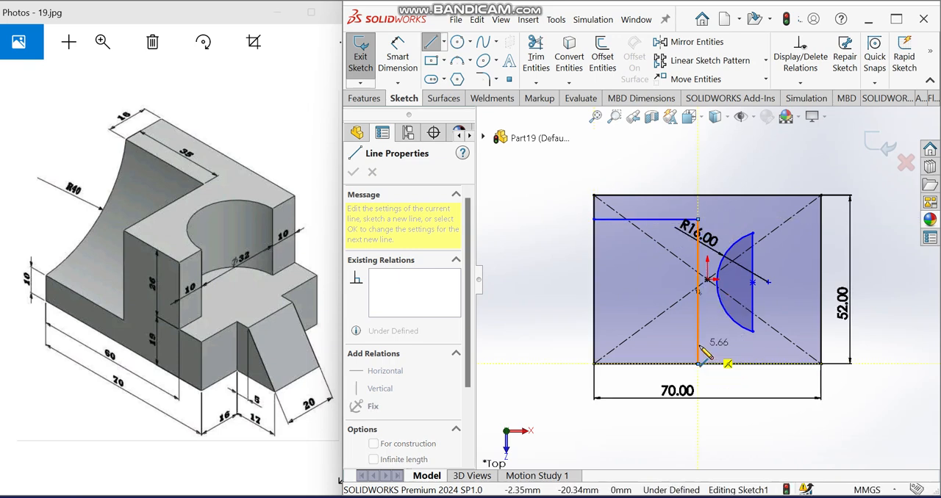
key(Escape)
- Dimension the distance between the rectangle's top edge and the inner horizontal line to 16 mm
click(389, 57)
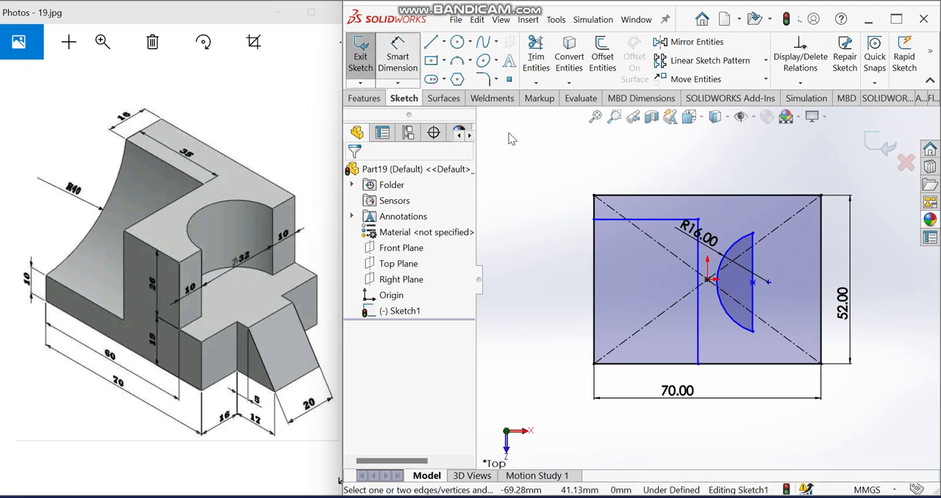
click(610, 219)
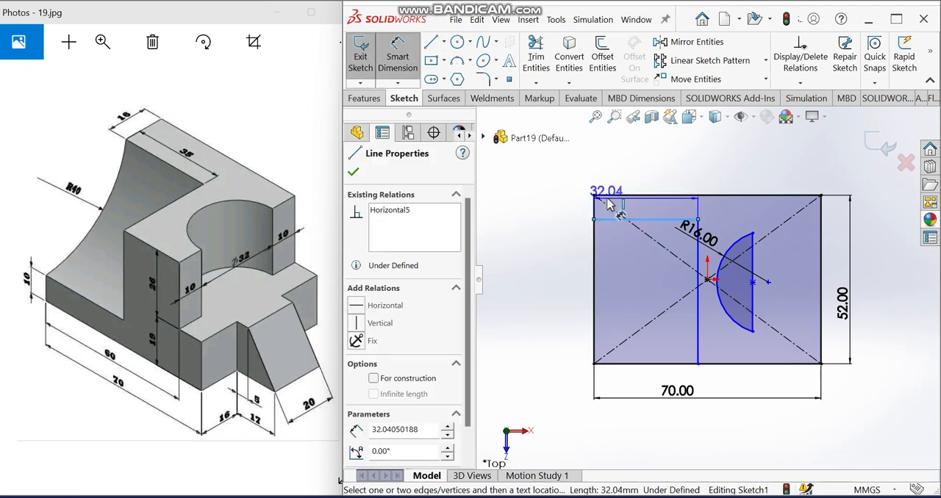
click(608, 197)
click(562, 205)
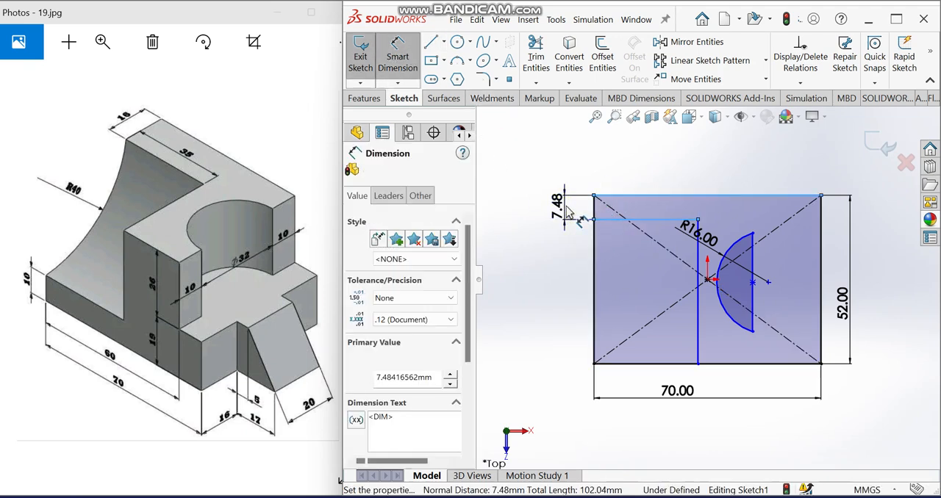
text(16)
click(504, 186)
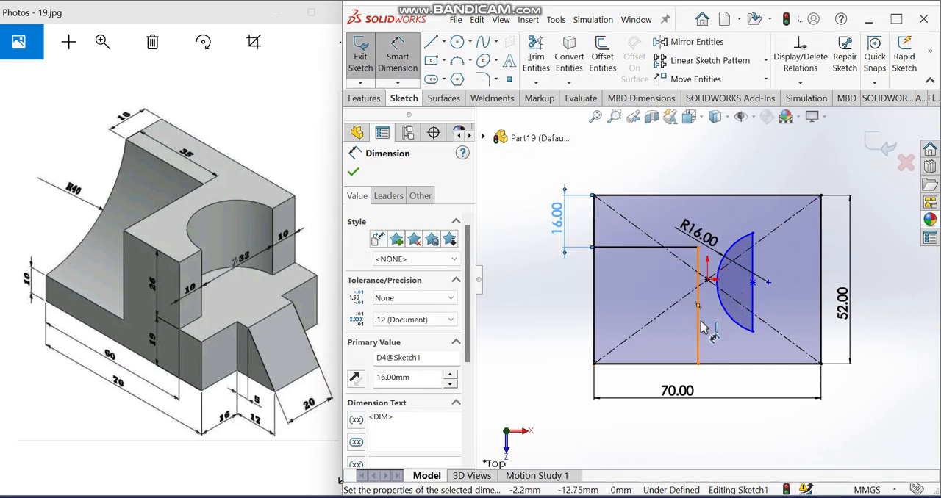
- Dimension the inner horizontal line's length to 35 mm
click(654, 248)
click(657, 170)
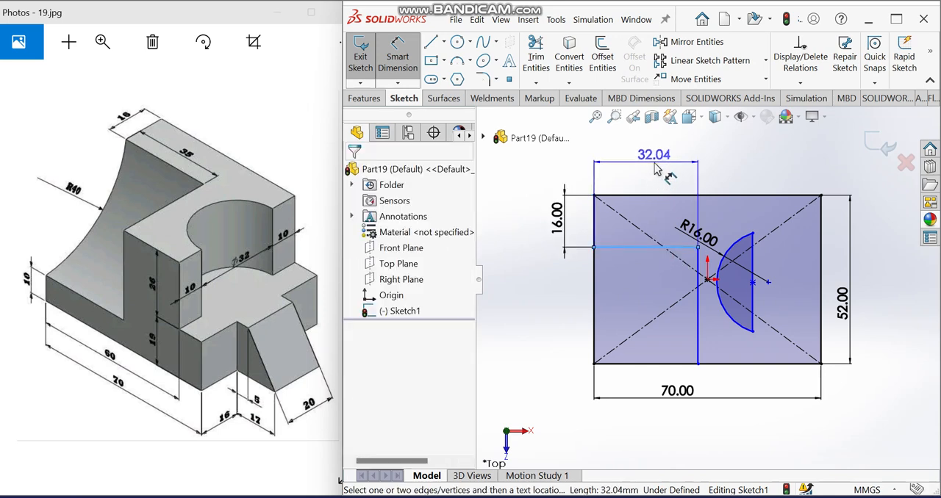
text(3)
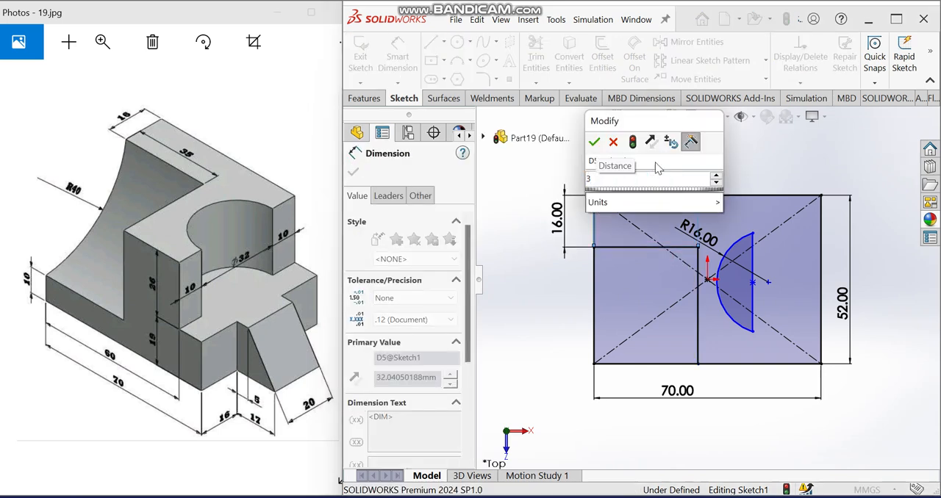
text(5)
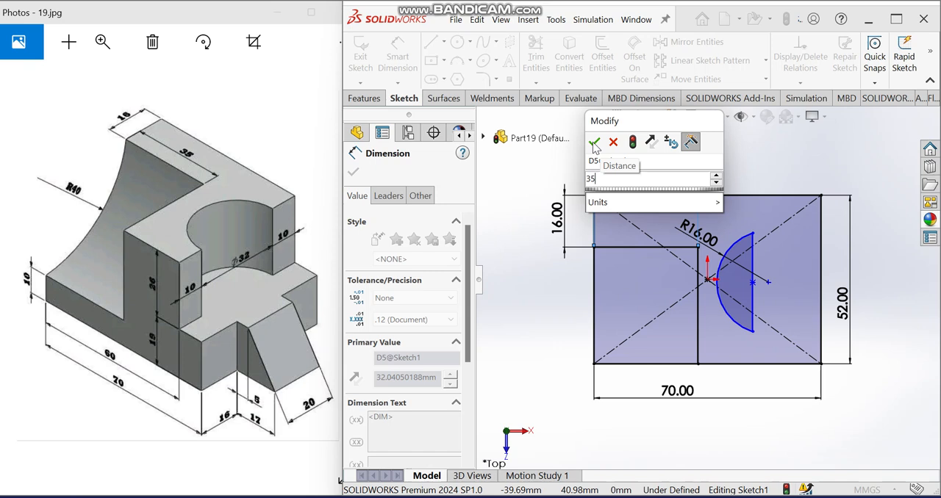
click(595, 144)
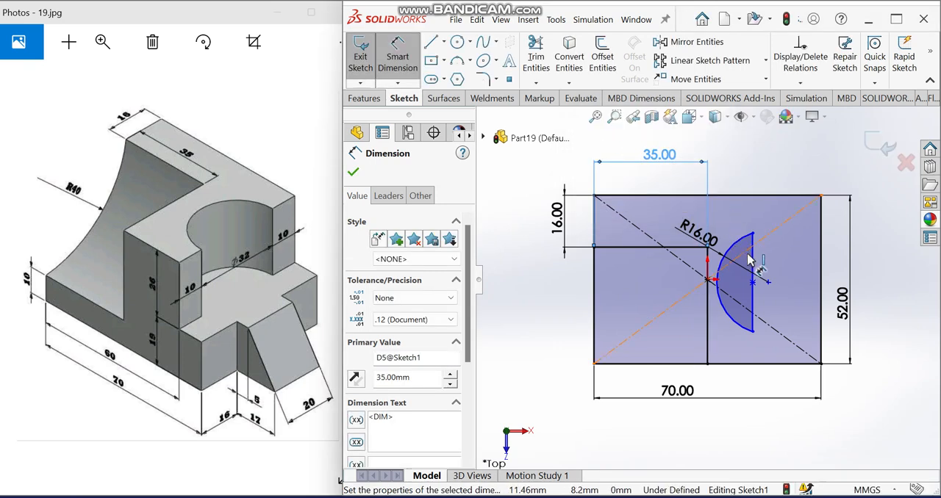
- Sketch vertical lines from the arc's lower endpoint to the rectangle's bottom edge and from its upper endpoint to the top edge
scroll(742, 295, down, 1)
scroll(741, 295, up, 1)
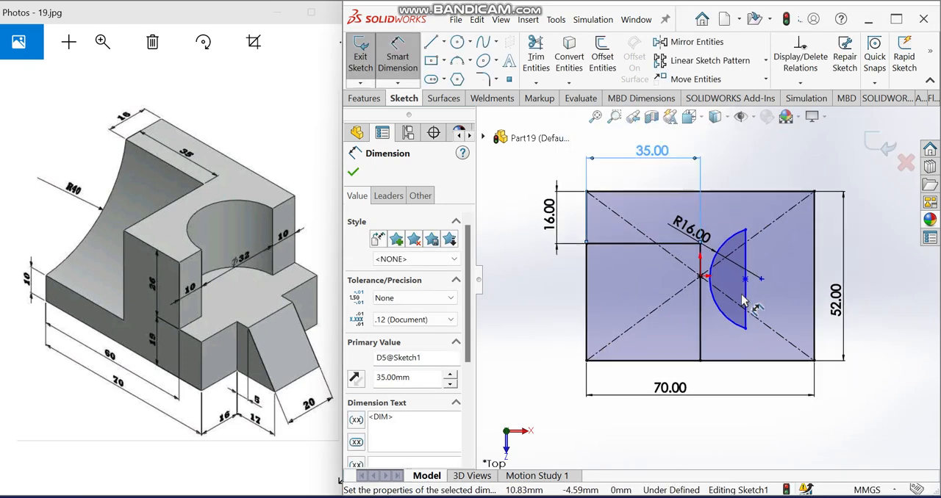
key(Escape)
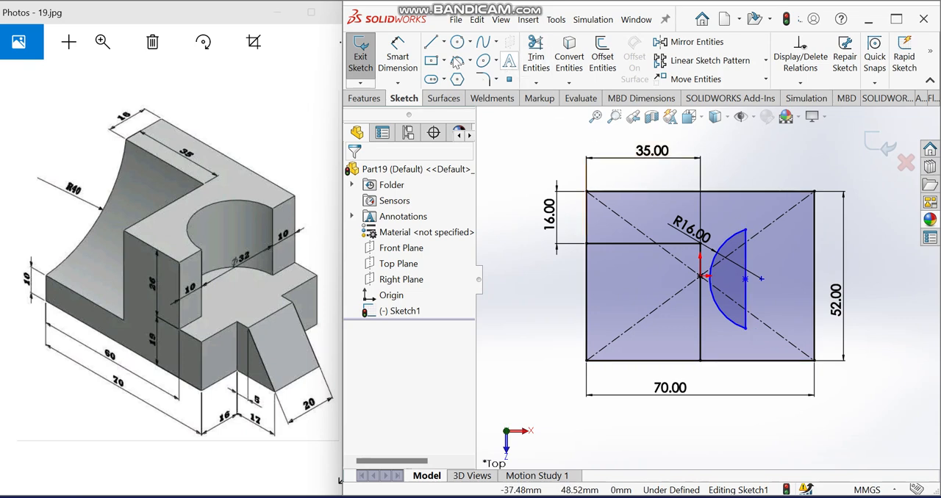
click(430, 45)
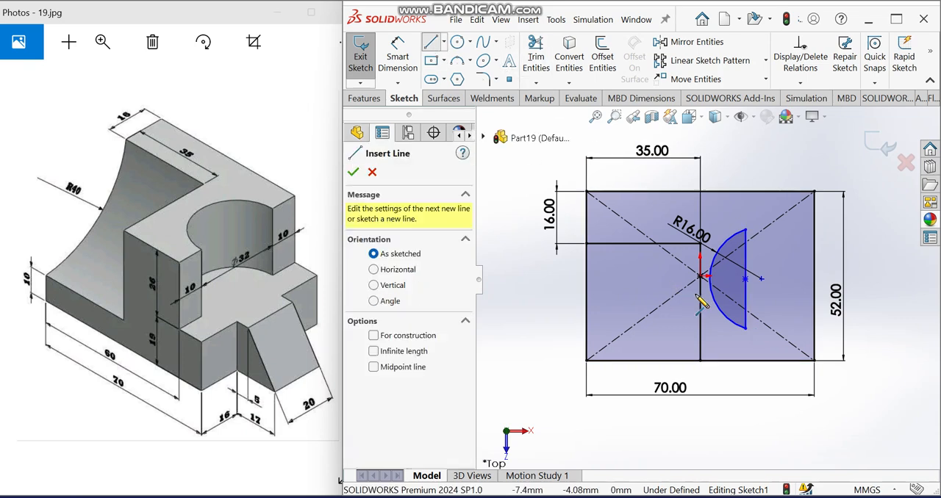
click(746, 329)
click(745, 360)
key(Escape)
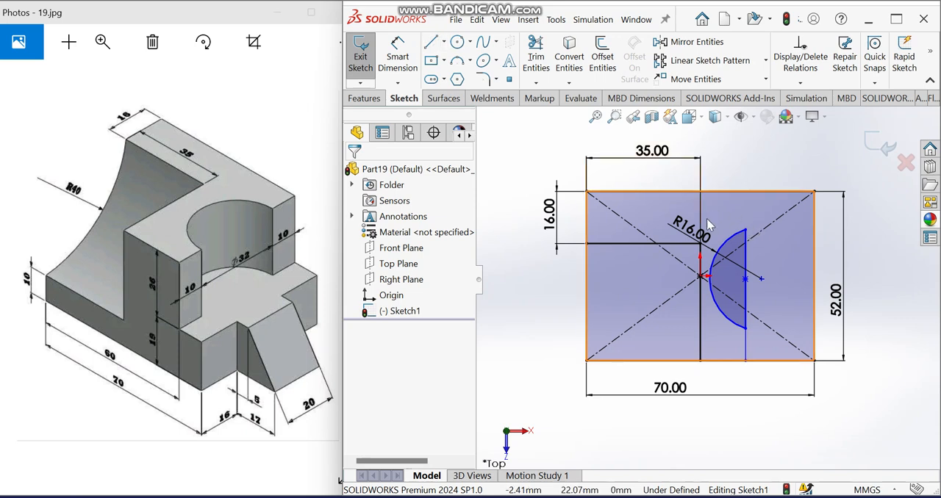
key(l)
click(745, 230)
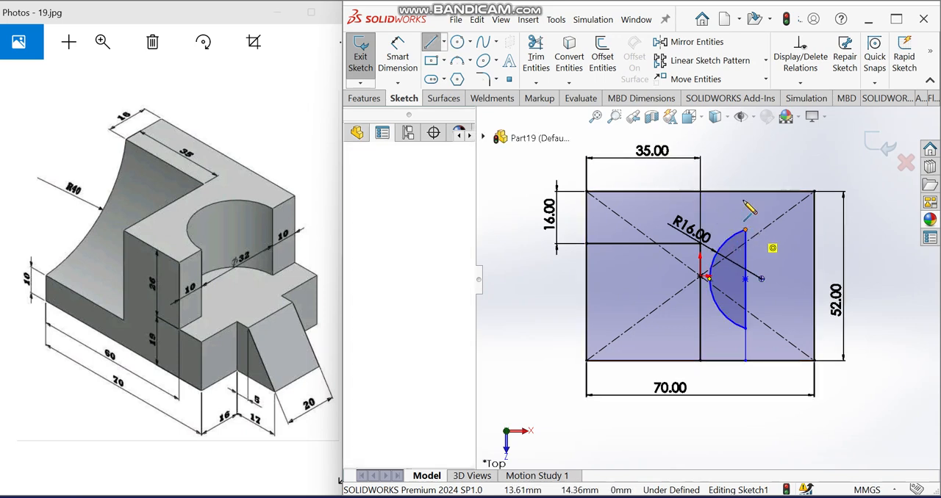
click(745, 192)
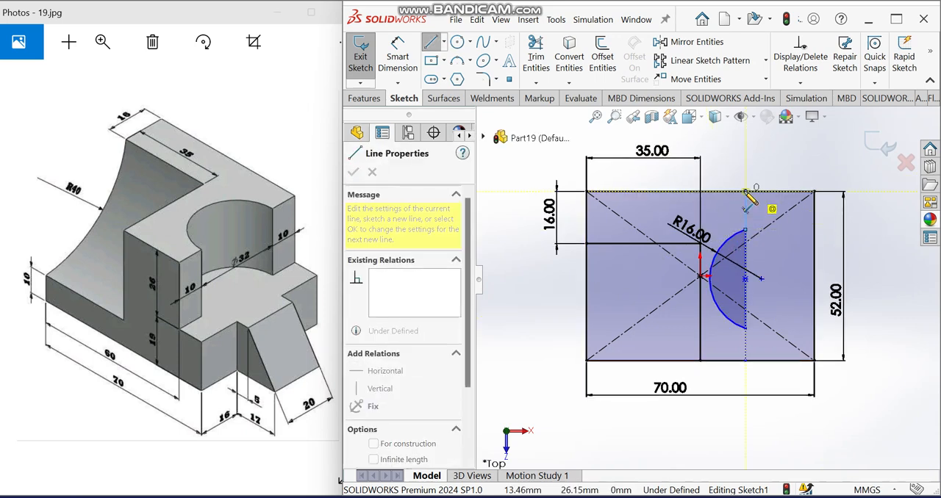
key(Escape)
- Dimension the horizontal distance from the rectangle's lower-left corner to the lower vertical line's endpoint to 60 mm
click(411, 49)
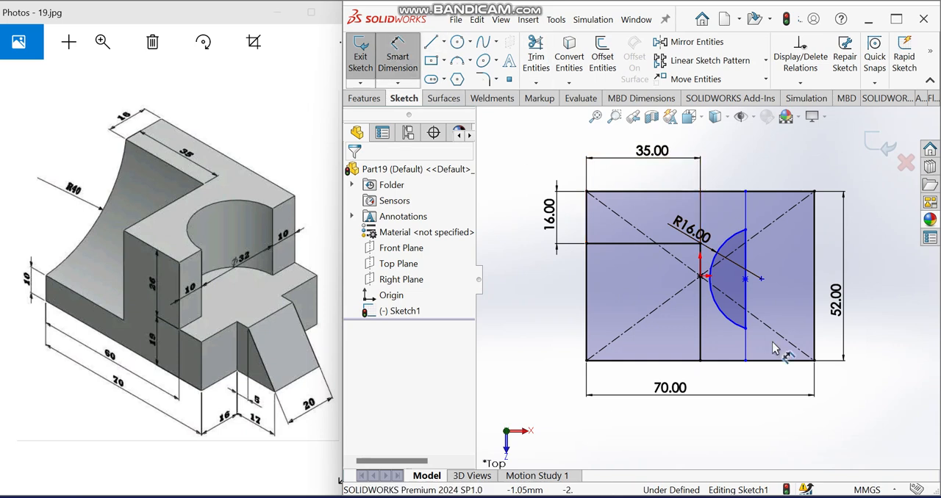
click(746, 361)
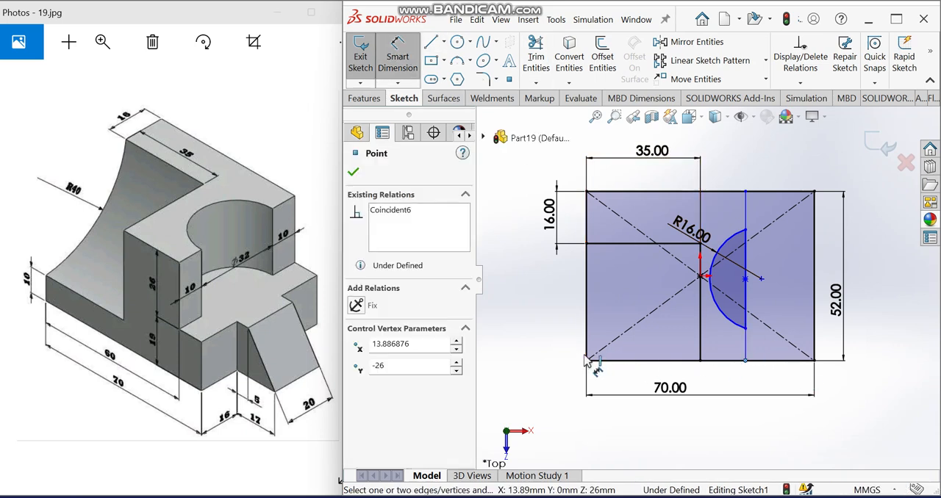
click(587, 361)
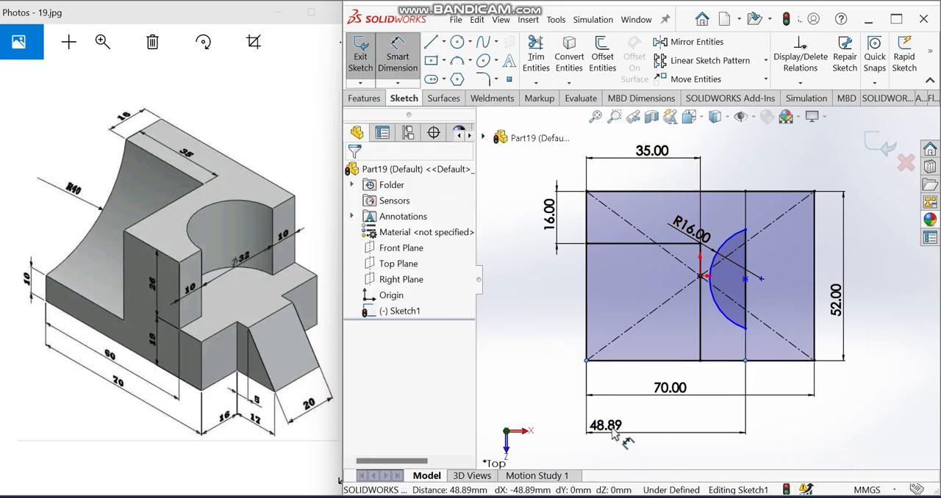
click(595, 435)
text(60)
key(Return)
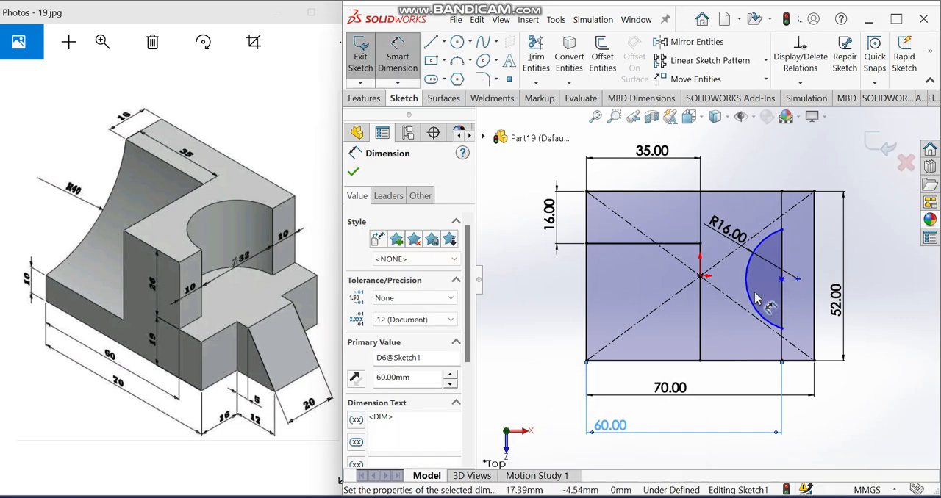
key(Escape)
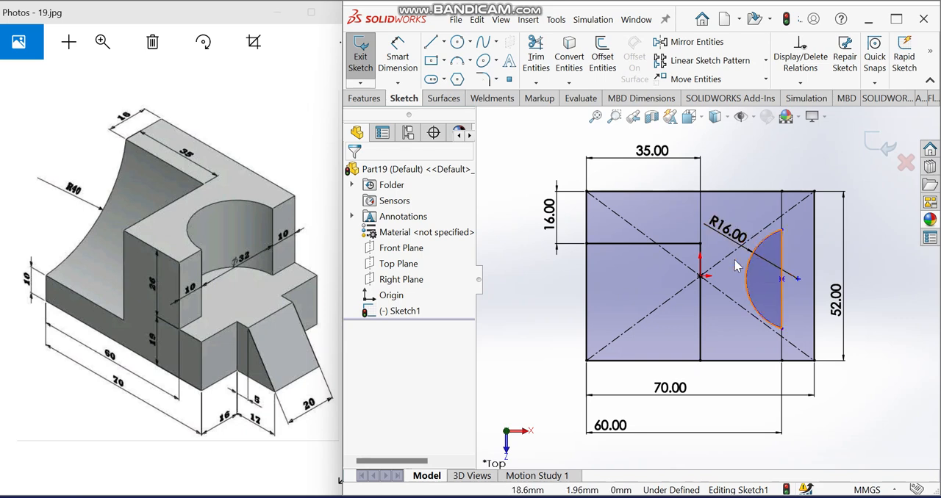
- Trim away the vertical chord closing the R16 arc
click(536, 54)
drag(798, 250, 783, 249)
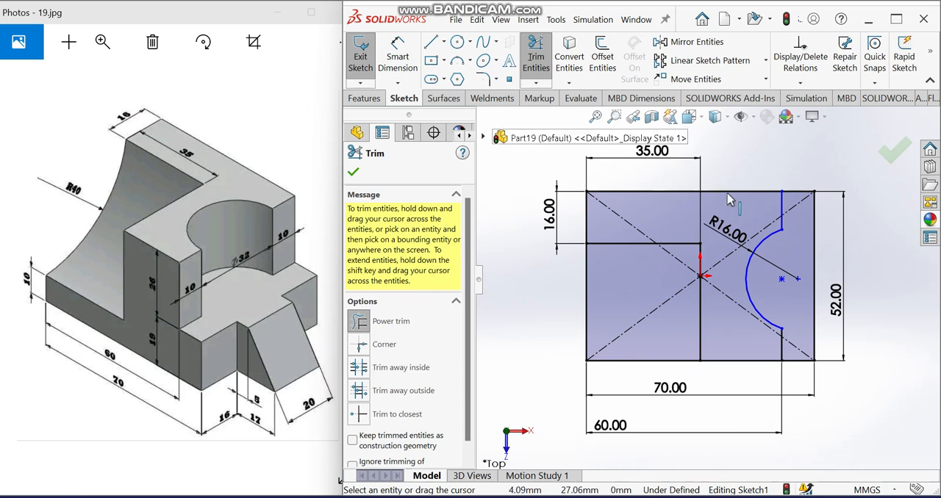
- Dimension the vertical line segments above and below the arc to 10 mm each
click(406, 64)
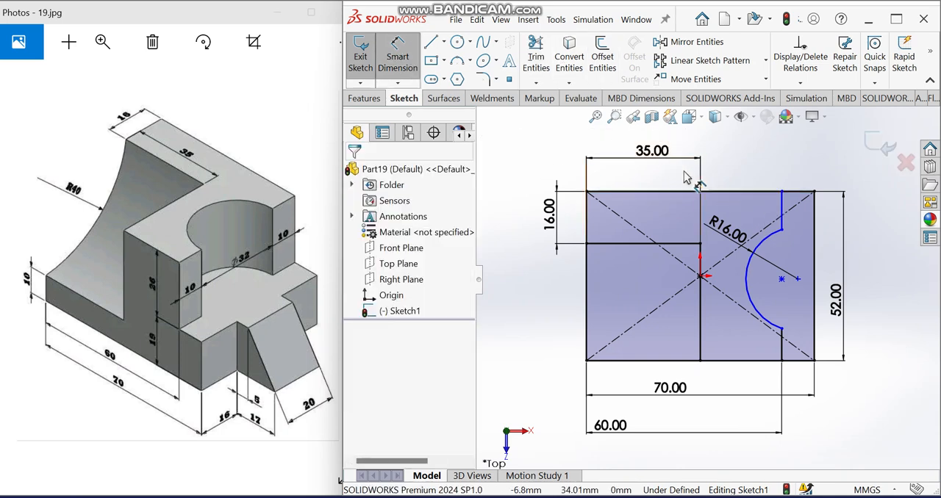
click(783, 227)
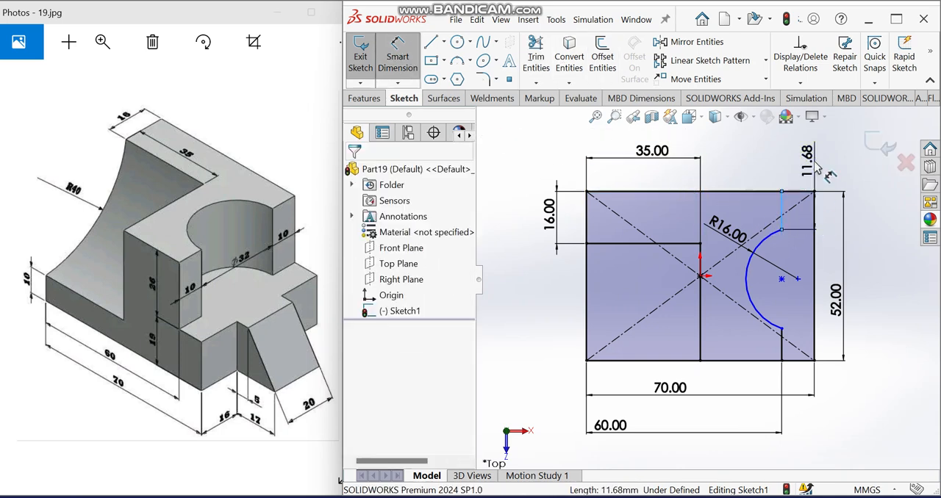
click(816, 158)
text(10)
key(Return)
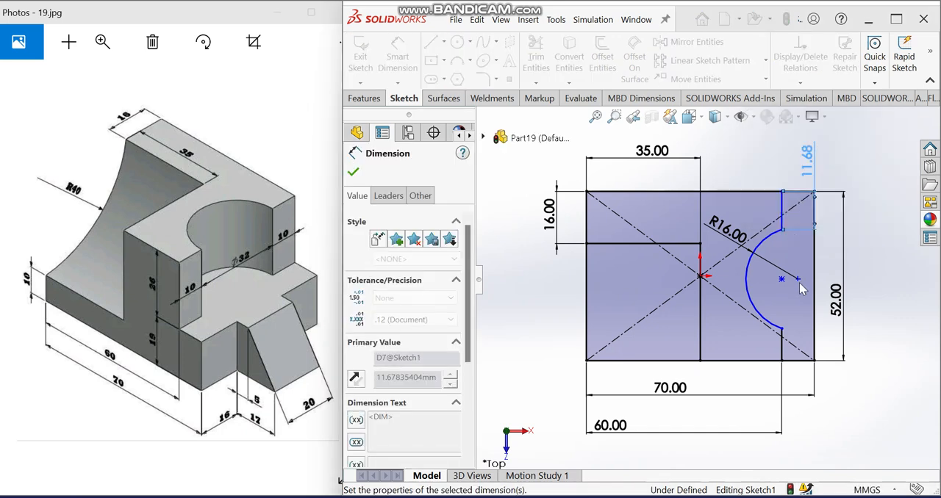
click(781, 347)
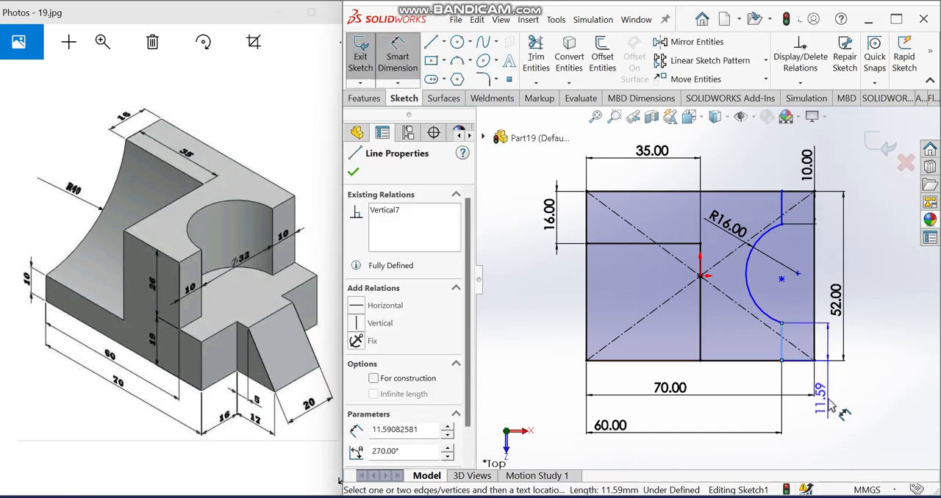
click(830, 401)
text(10)
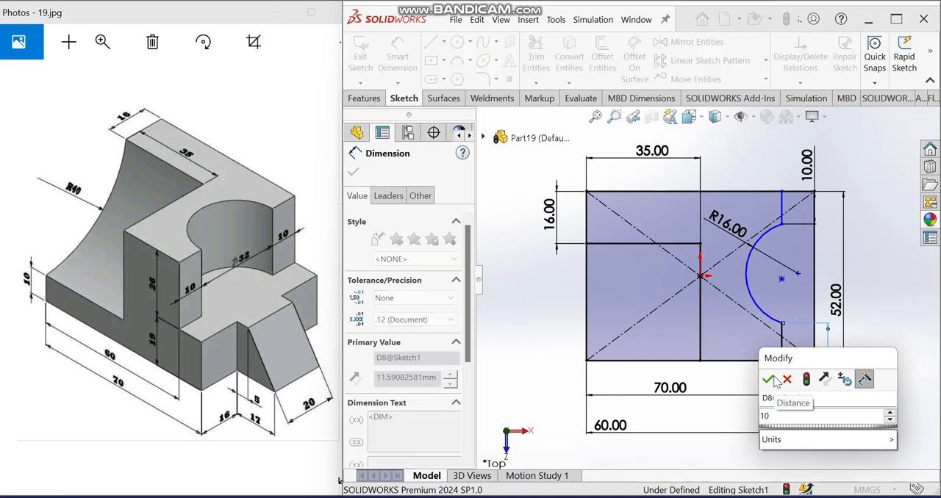
click(769, 379)
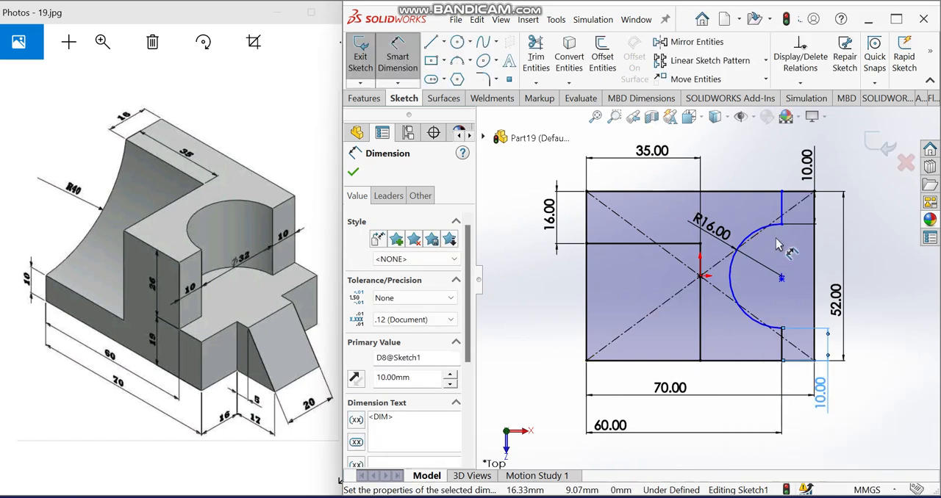
key(Escape)
key(Escape)
key(f)
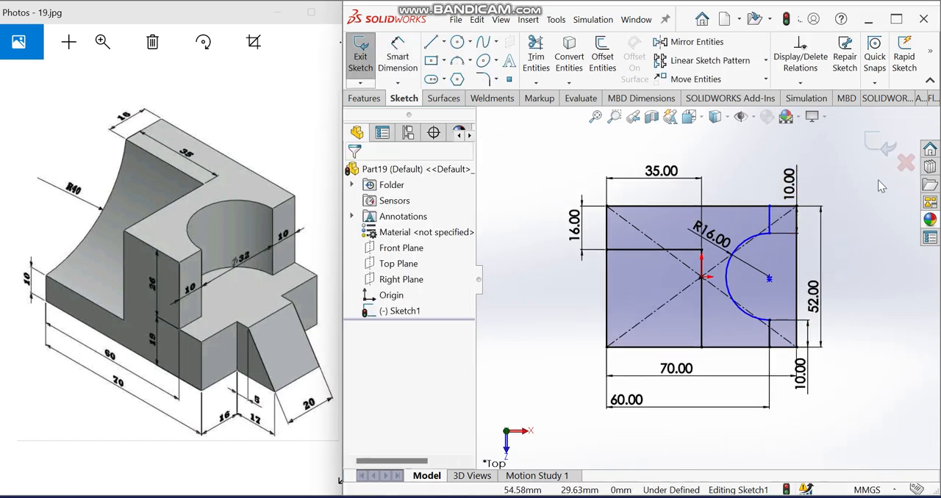
- Extrude all three regions of the sketch upward as a boss, using a Blind depth of 10 mm
scroll(814, 327, down, 3)
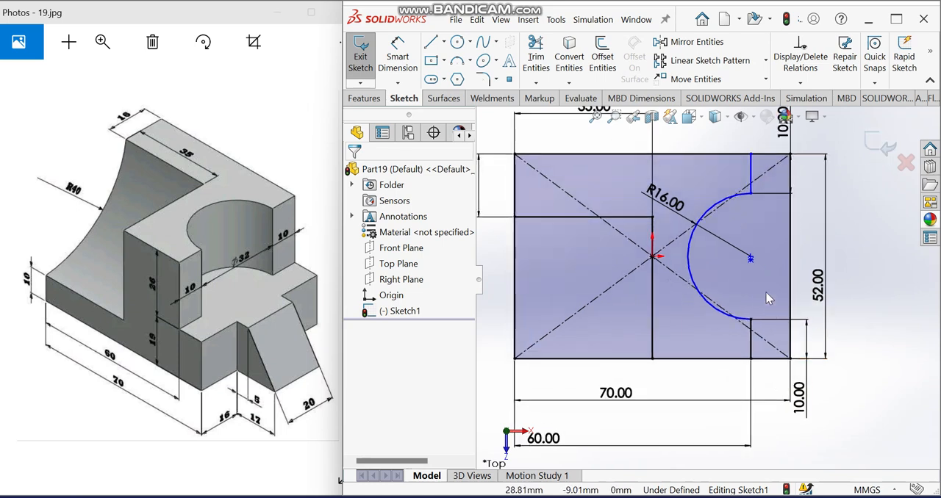
scroll(769, 280, up, 3)
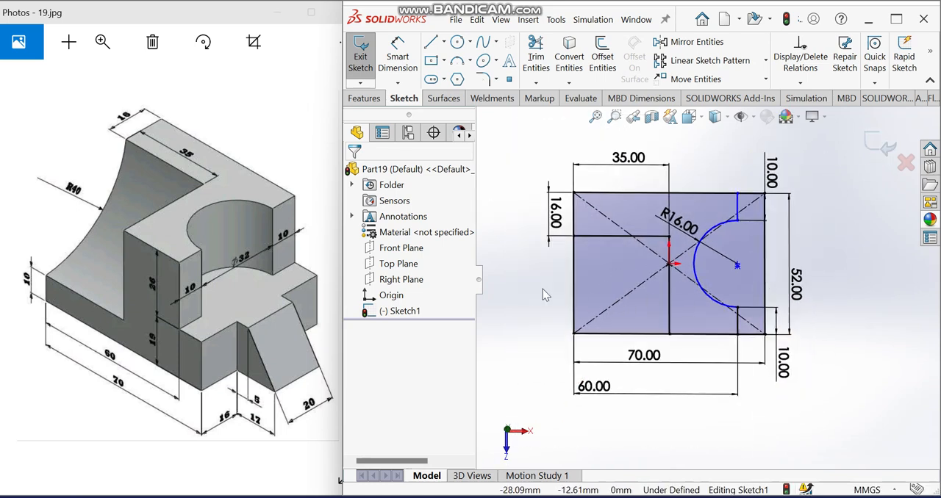
click(365, 98)
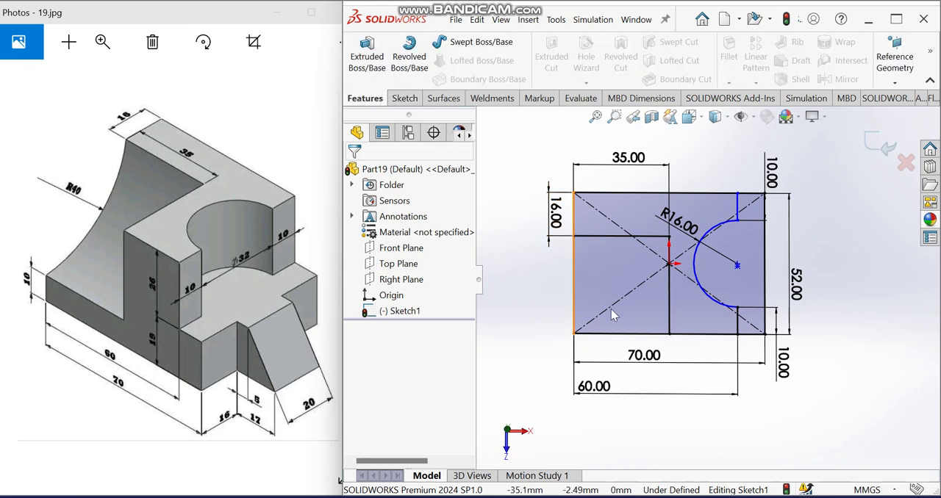
click(366, 56)
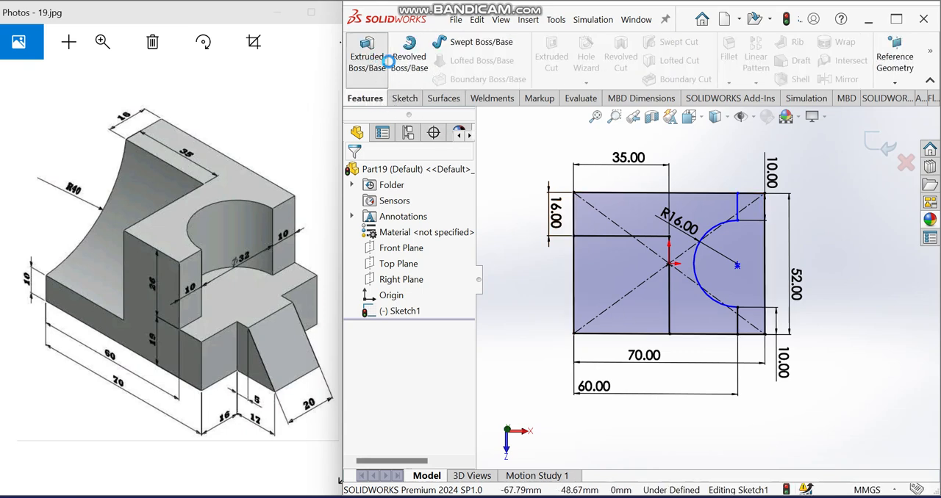
click(654, 259)
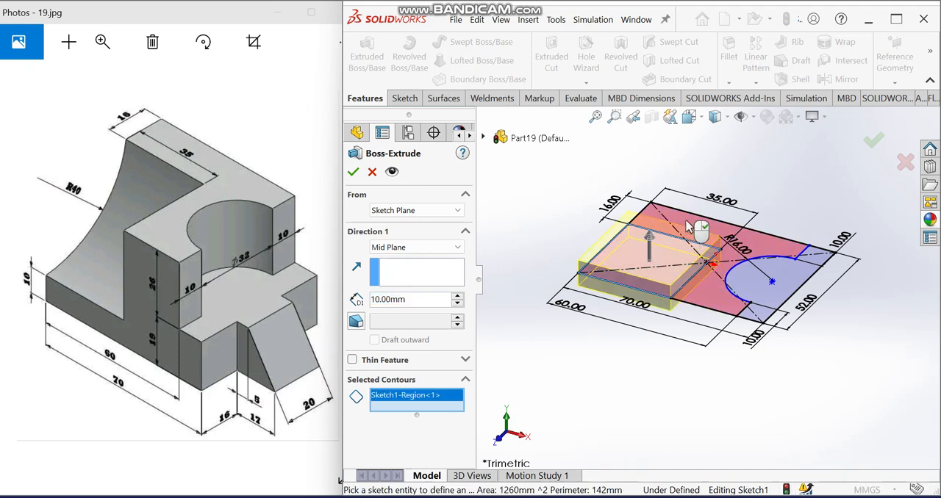
click(695, 242)
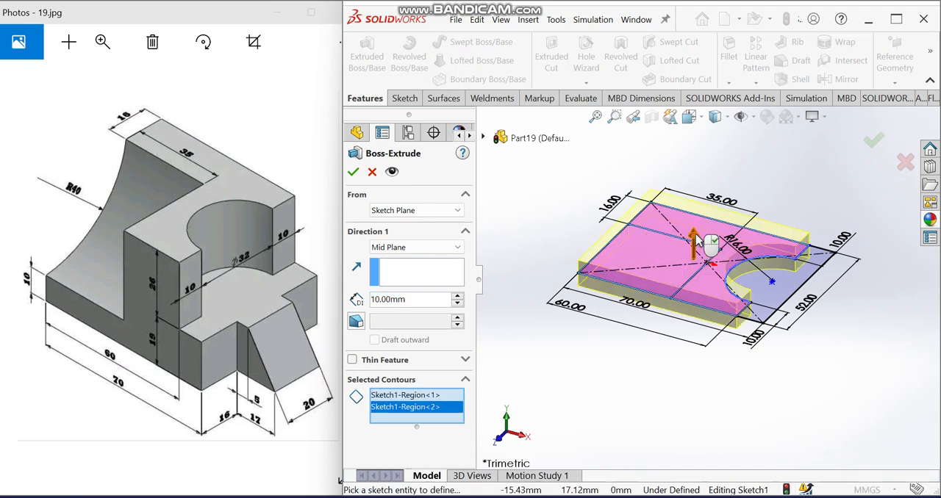
click(412, 247)
click(390, 261)
mouse_move(593, 284)
middle_down()
mouse_move(599, 268)
mouse_move(596, 280)
middle_up()
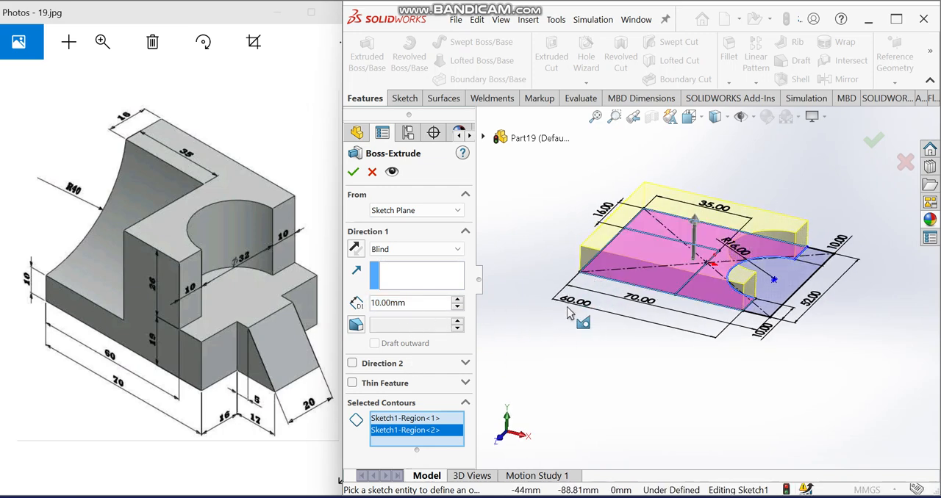
scroll(748, 301, down, 2)
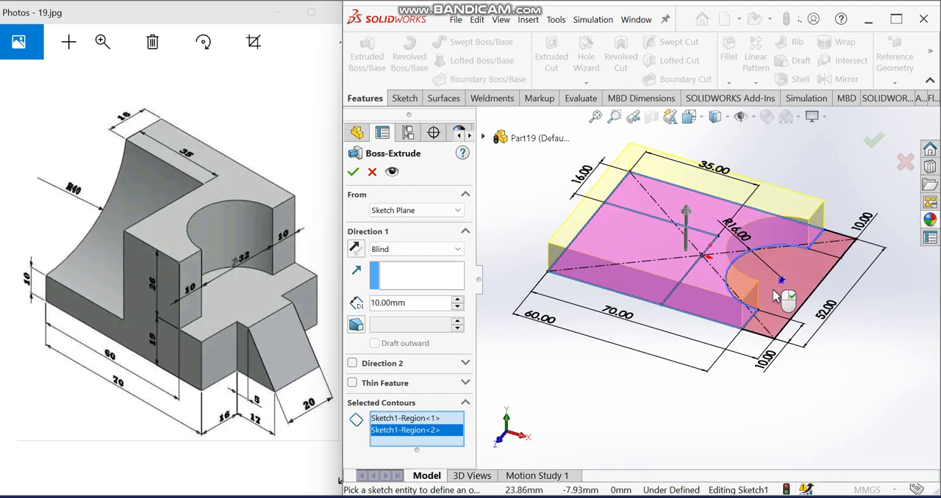
click(775, 294)
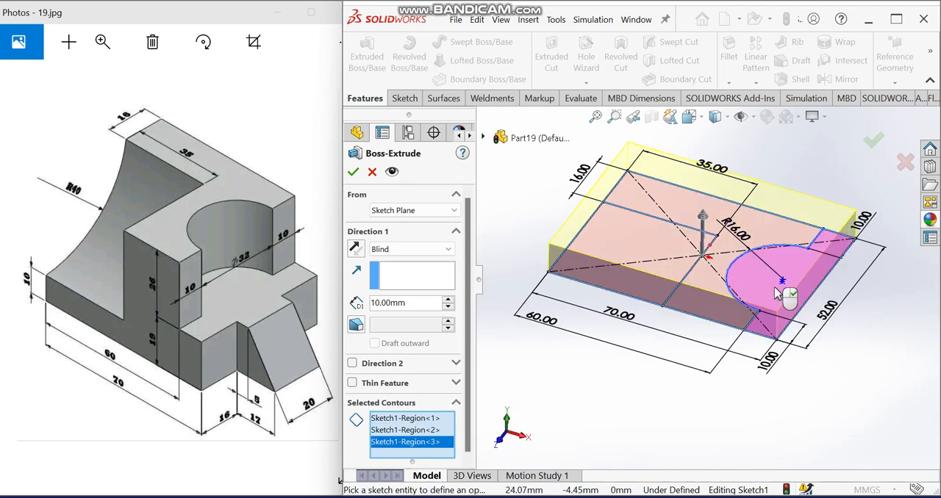
middle_drag(743, 258, 749, 248)
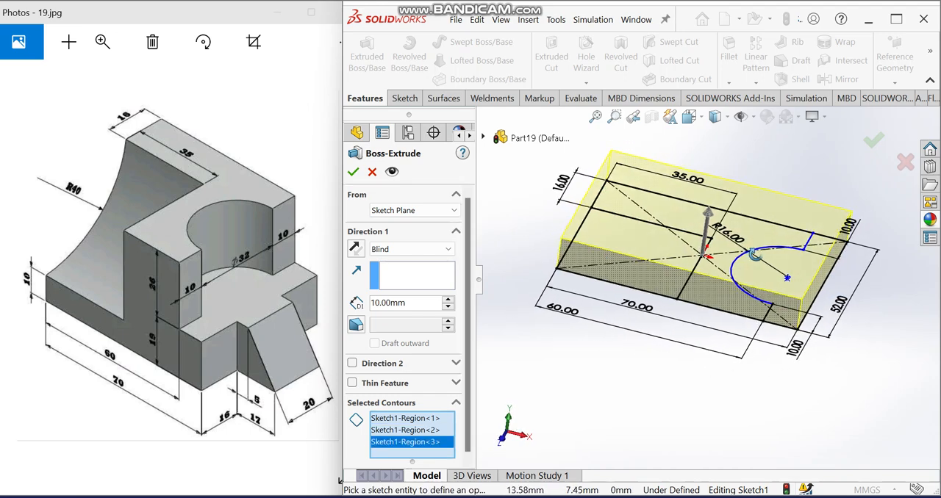
click(355, 172)
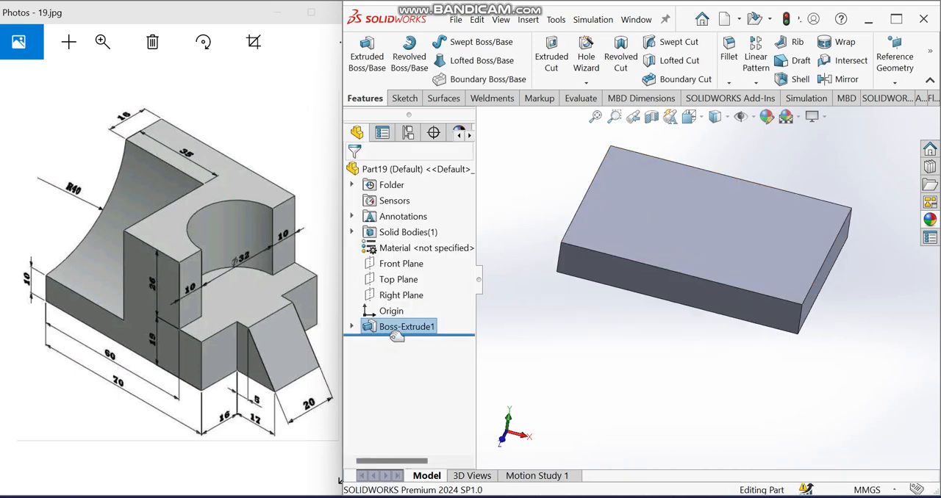
- Start another boss extrusion from the base sketch and pick the L-shaped region with the semicircular notch as its contour
click(352, 326)
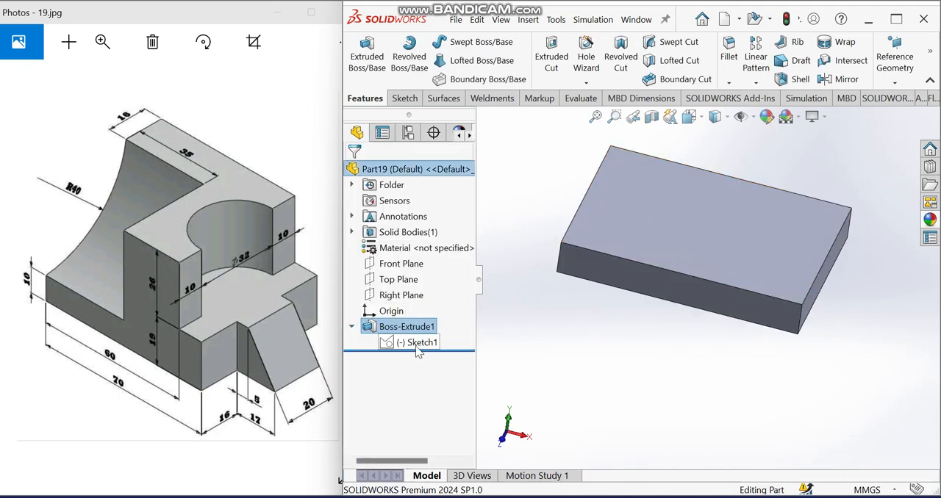
click(419, 342)
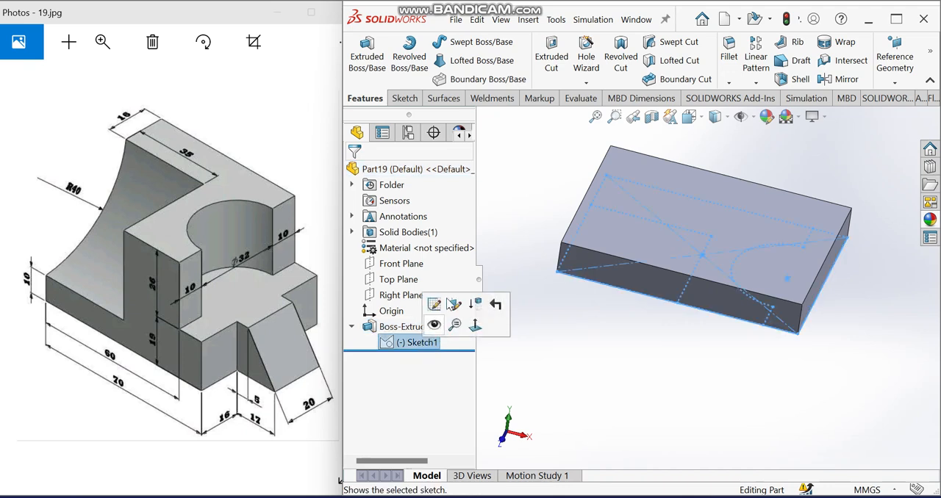
click(370, 63)
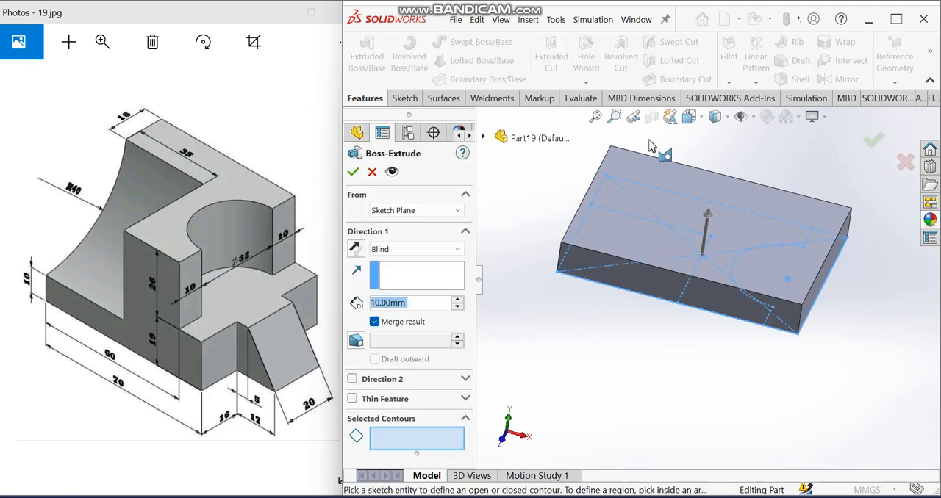
middle_drag(691, 213, 682, 177)
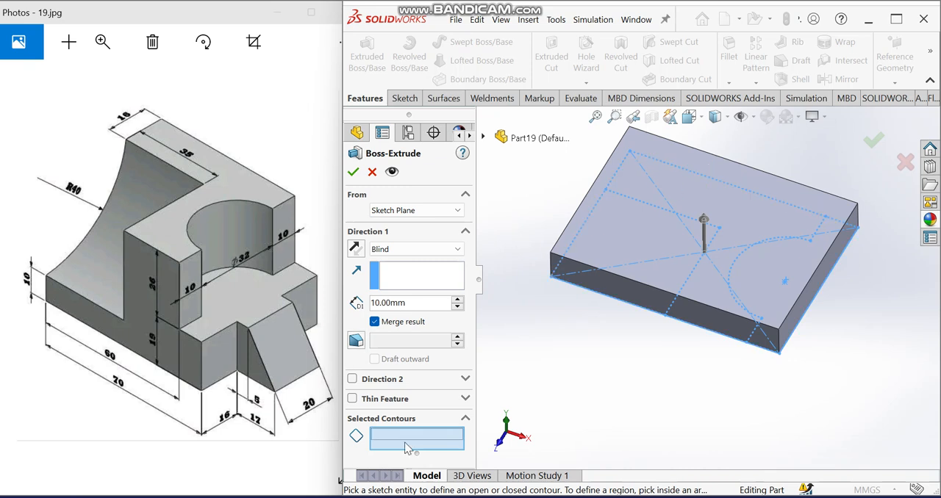
mouse_move(704, 220)
middle_down()
mouse_move(693, 242)
mouse_move(702, 226)
middle_up()
click(709, 175)
middle_drag(711, 181, 724, 119)
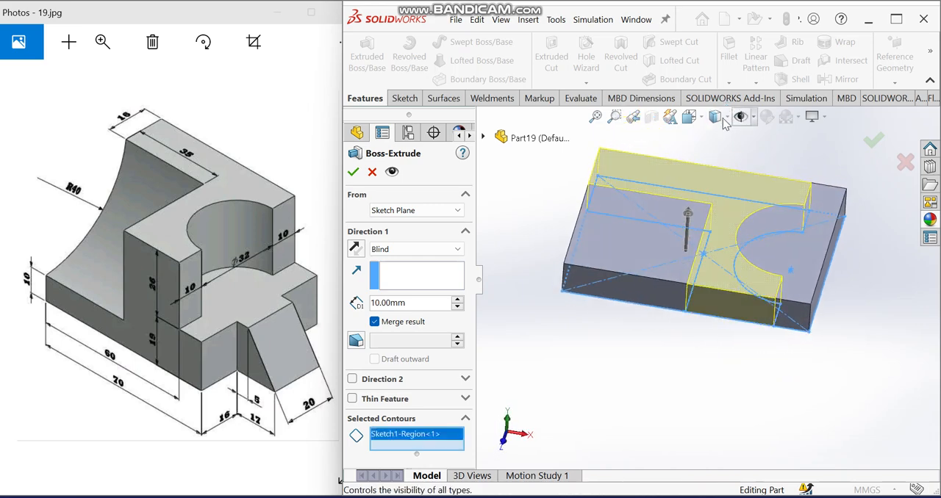
- Set the extrusion's Blind depth to 16+26 mm
click(302, 272)
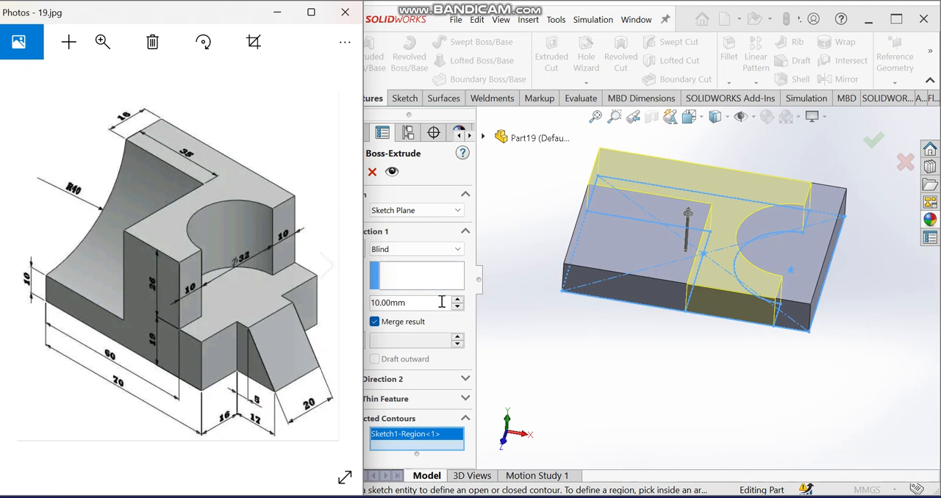
click(417, 303)
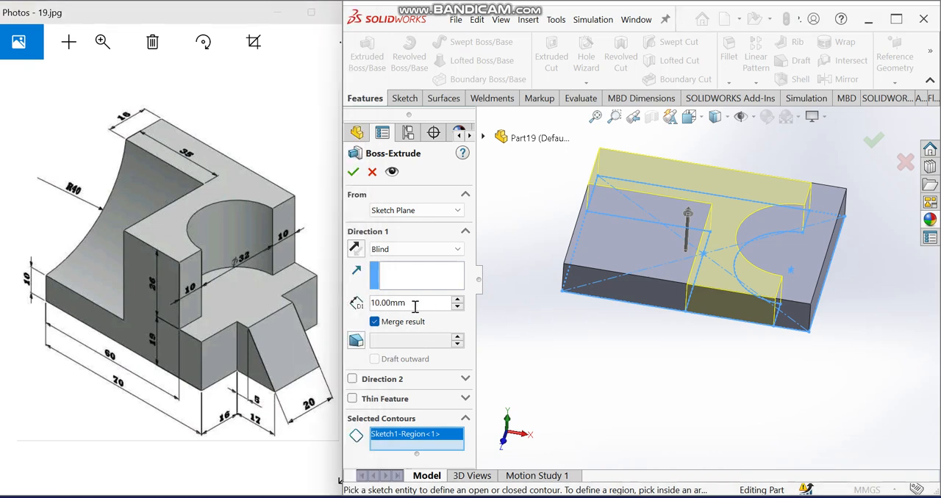
text(1)
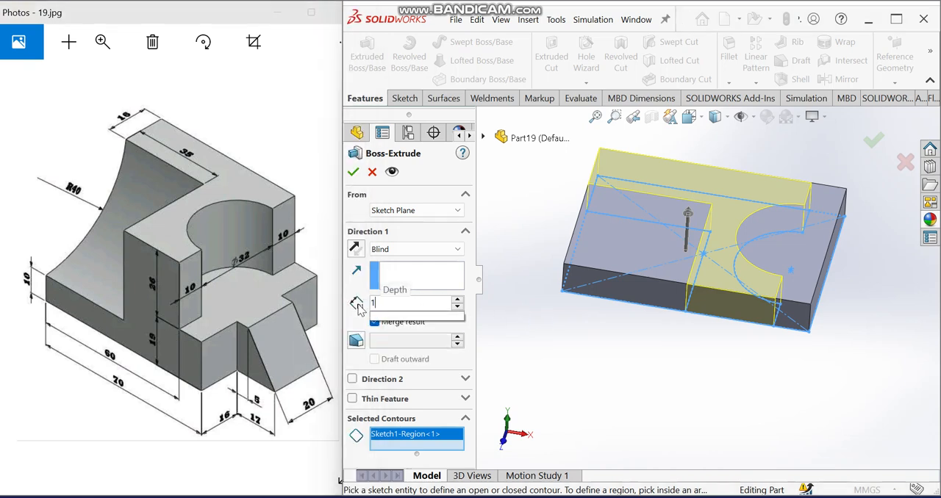
text(6+)
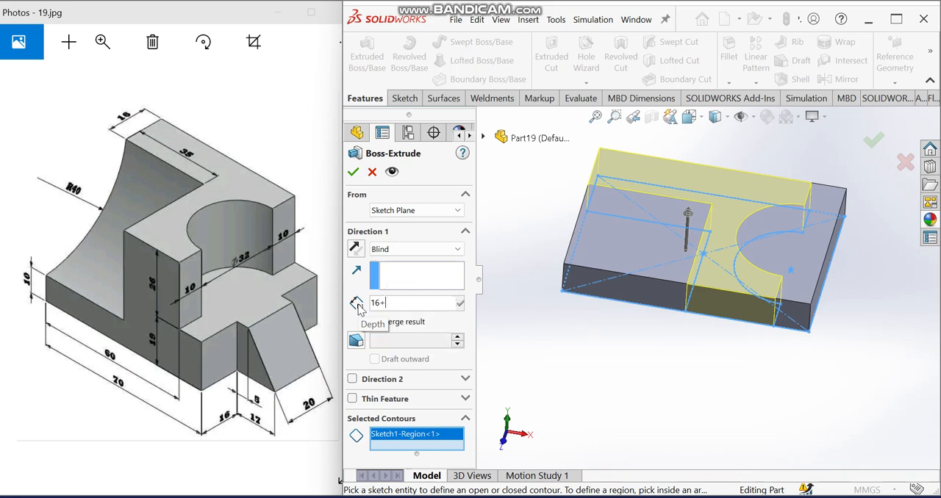
text(26)
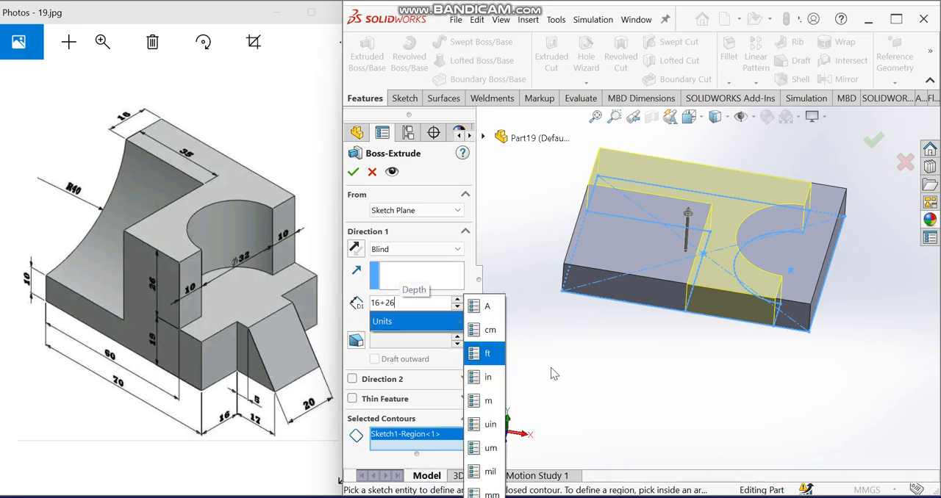
key(Return)
key(f)
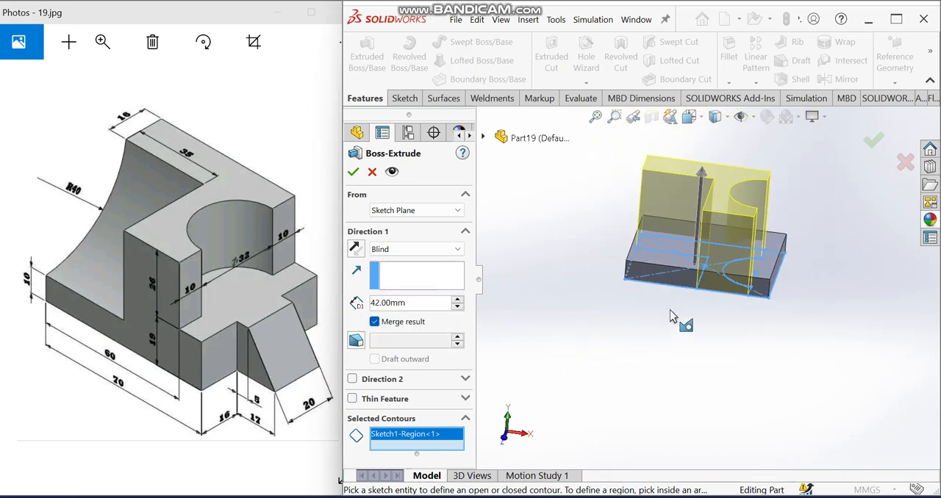
- Add the sketch's front-left rectangular region to the 42 mm extrusion and finish the boss
middle_drag(672, 255, 669, 332)
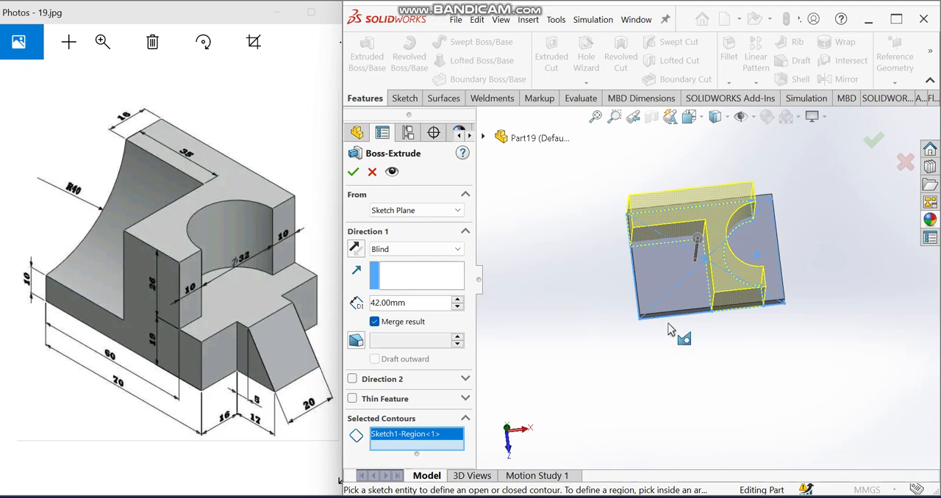
click(660, 289)
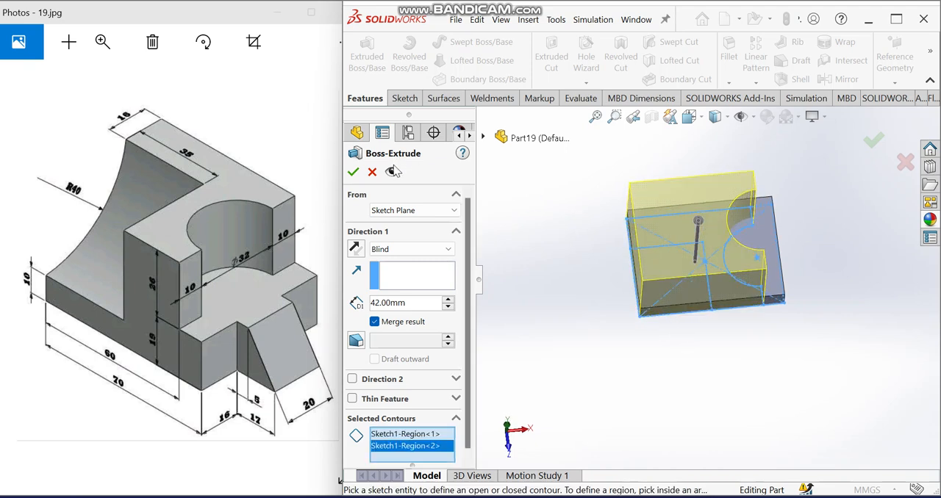
click(353, 172)
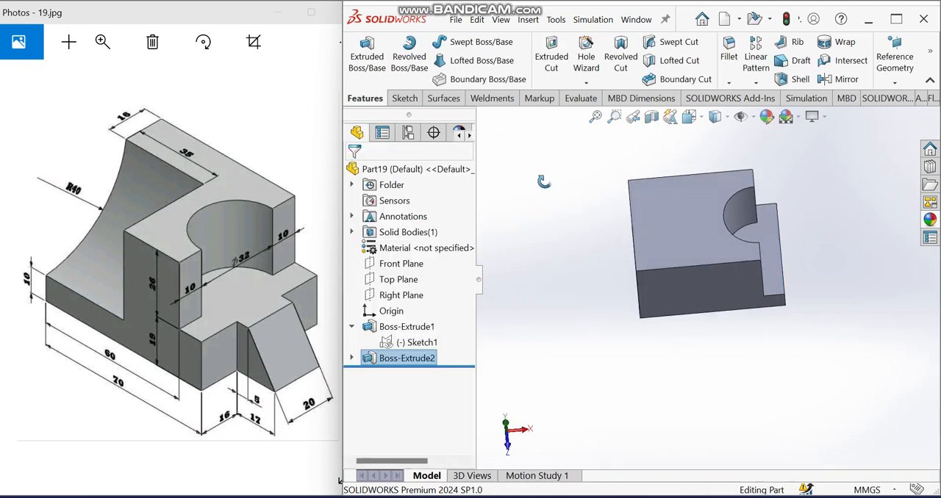
- Extrude the base sketch's remaining region, containing the semicircular notch, as a merged boss with a Blind depth of 19 mm
click(405, 344)
middle_drag(564, 290, 533, 244)
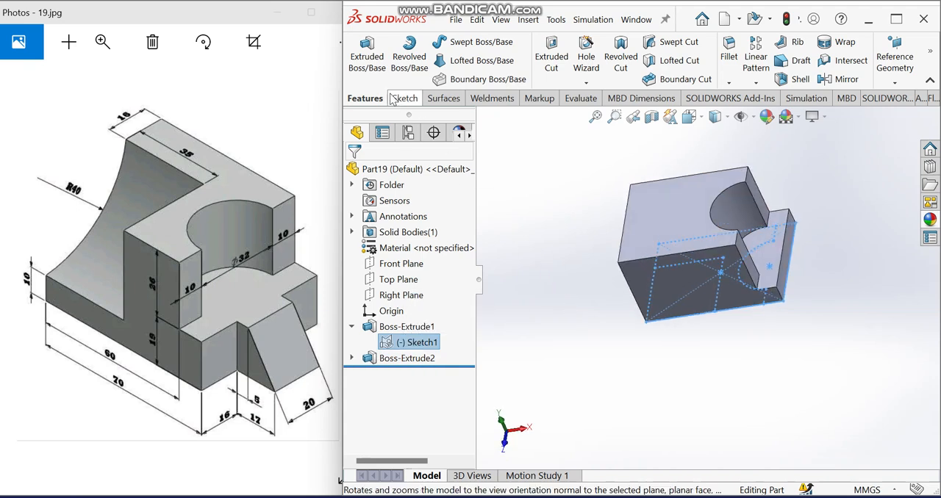
click(378, 70)
mouse_move(818, 282)
middle_down()
mouse_move(824, 269)
mouse_move(756, 261)
mouse_move(769, 267)
mouse_move(781, 256)
mouse_move(769, 258)
mouse_move(761, 197)
middle_up()
click(766, 255)
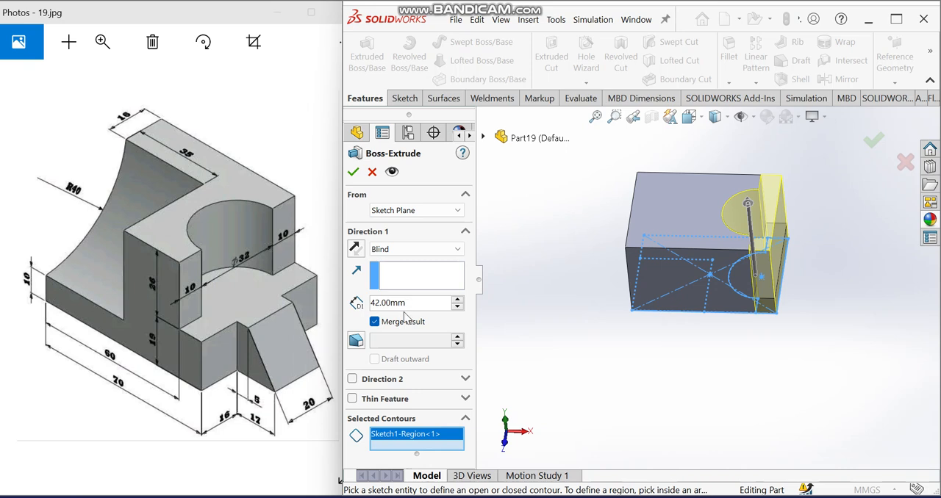
text(19)
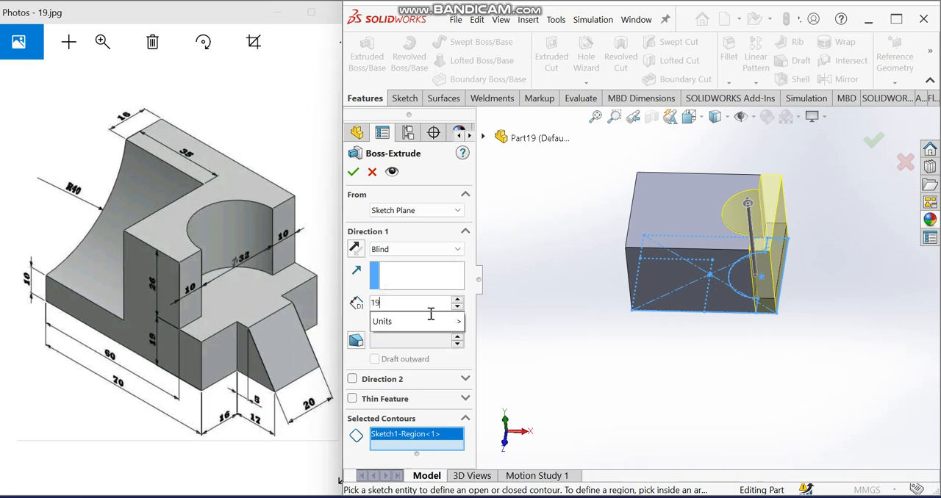
key(Return)
middle_drag(545, 333, 541, 236)
click(353, 174)
- Start a sketch on the block's left end face and draw a line about 13 mm long along its upper edge from the upper-left corner
middle_drag(715, 308, 685, 273)
click(704, 259)
click(728, 234)
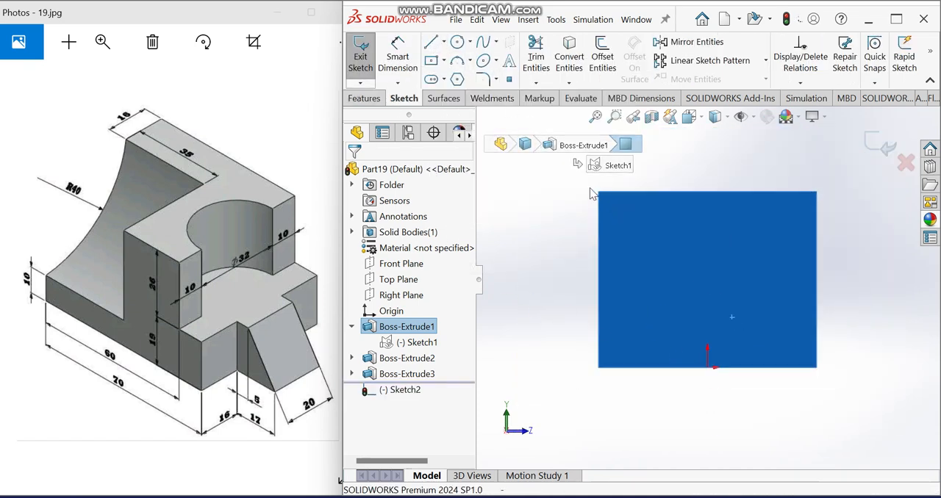
click(432, 43)
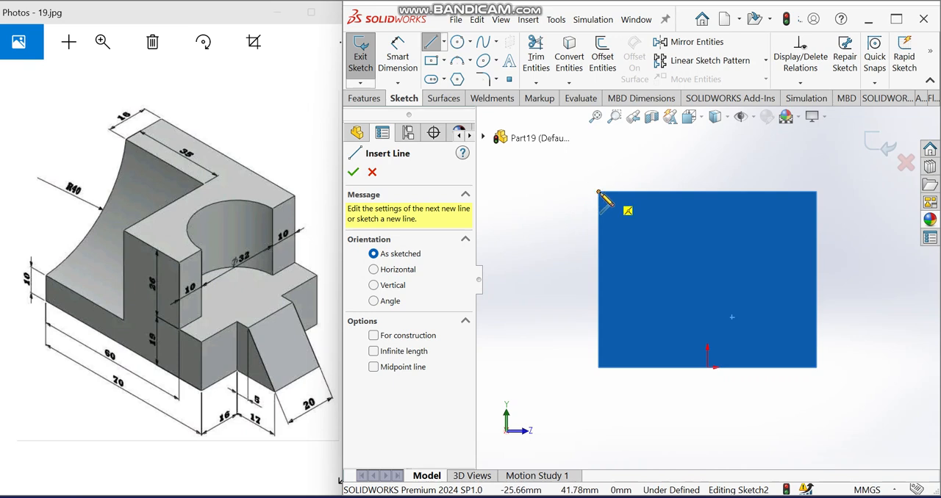
click(598, 192)
click(653, 192)
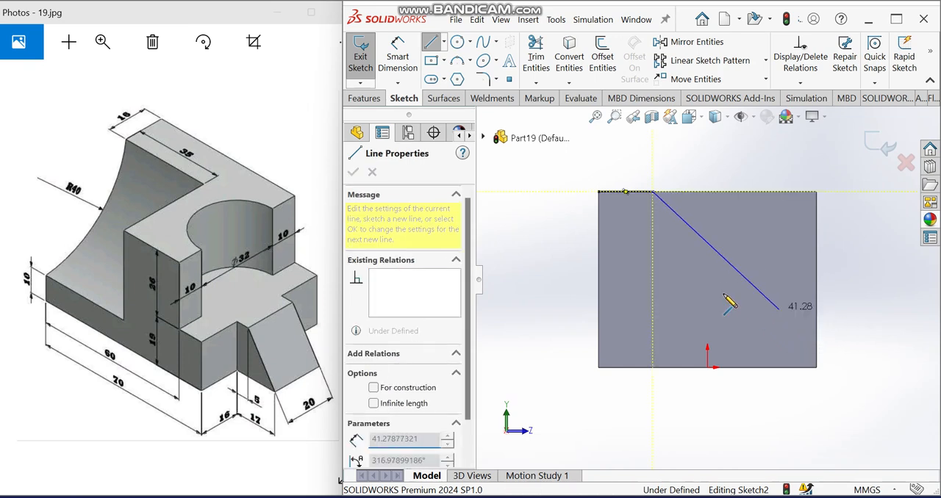
key(Escape)
- Dimension the line on the face's upper edge to 16 mm
click(397, 56)
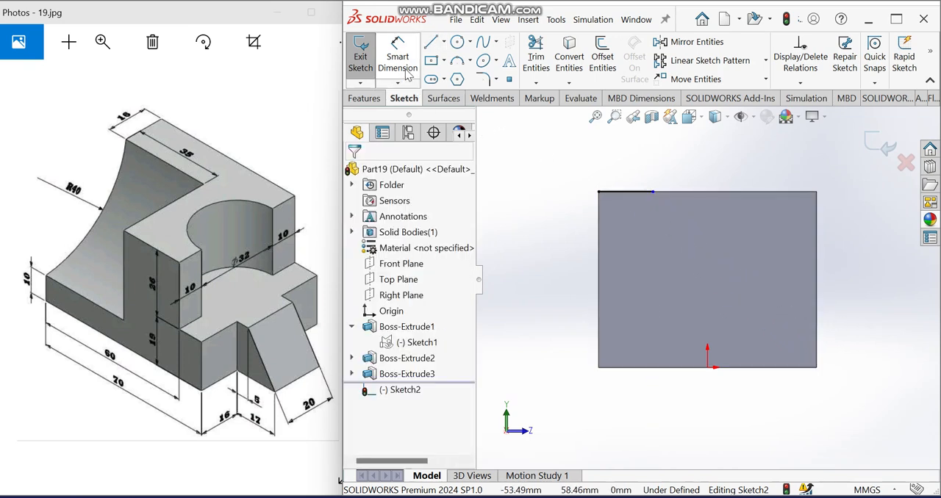
click(634, 193)
click(627, 164)
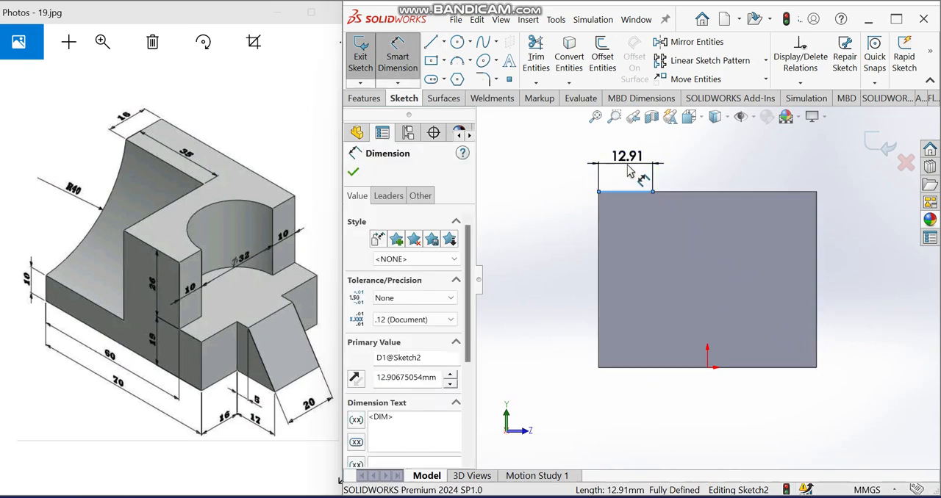
text(1)
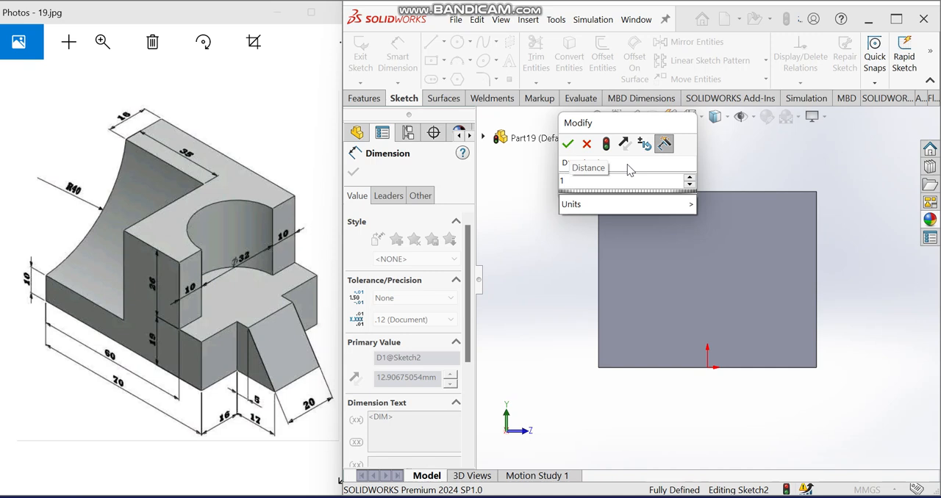
text(6)
key(Return)
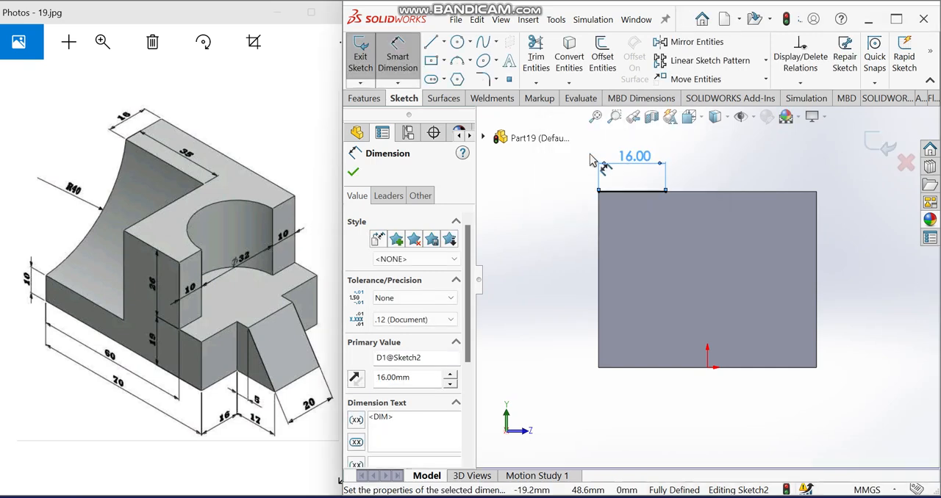
- Draw a vertical line up the face's right edge from the lower-right corner and dimension it to 10 mm
click(431, 42)
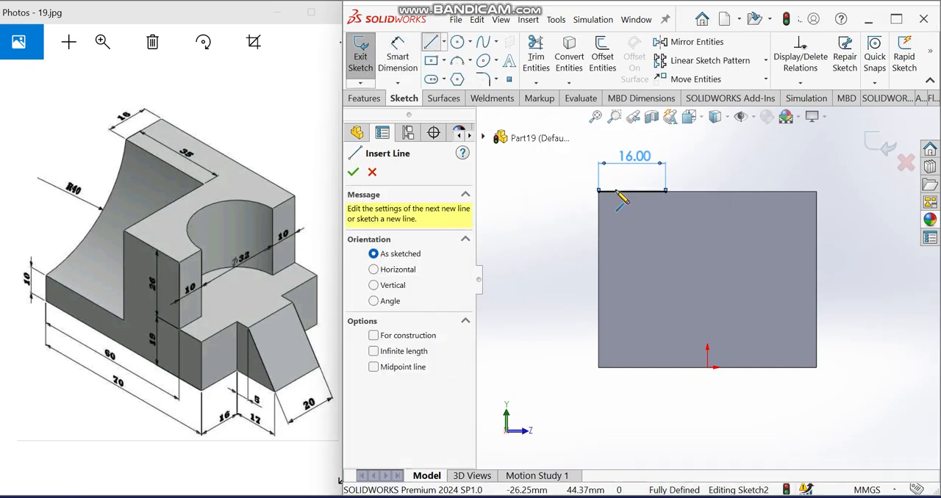
click(816, 367)
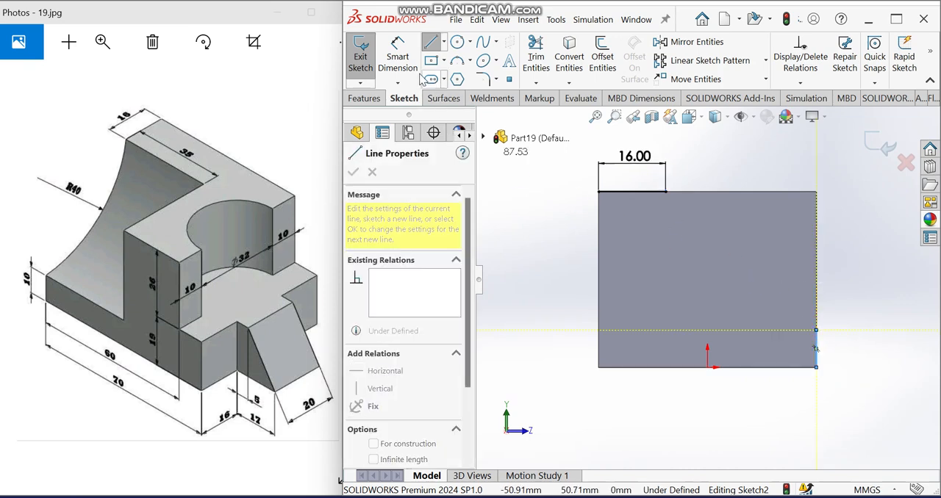
click(398, 56)
click(816, 344)
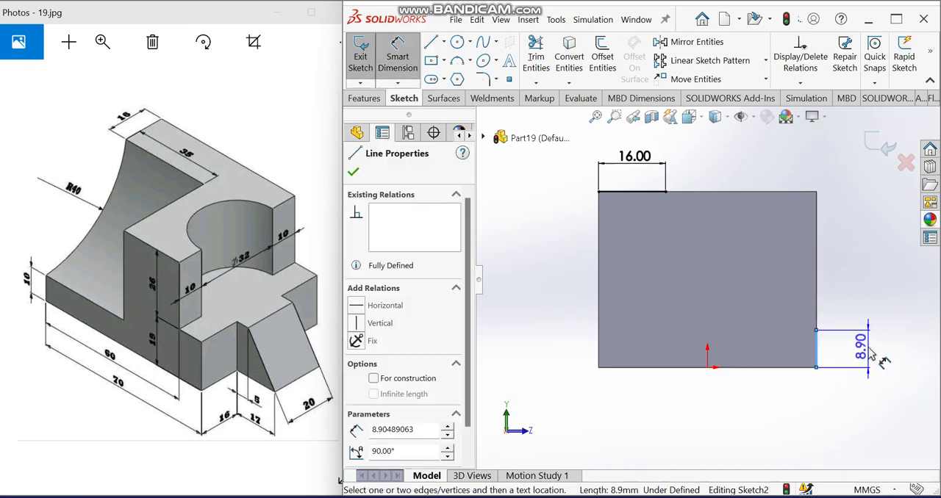
click(872, 354)
text(10)
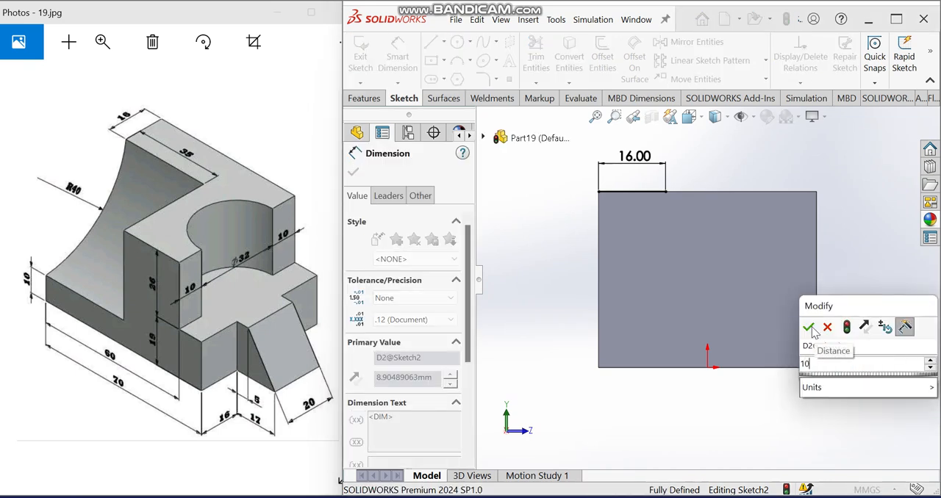
key(Return)
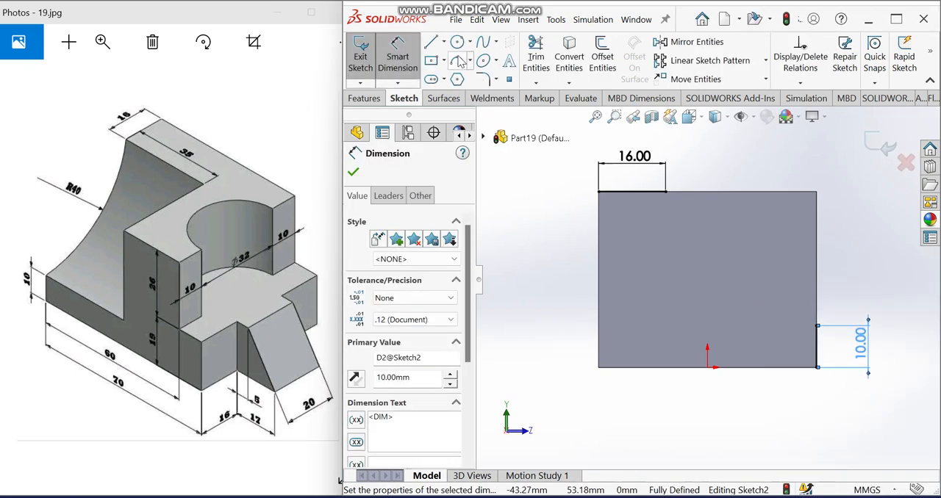
- Draw a concave three-point arc of about R50 from the 16 mm line's free end to the top of the 10 mm line
click(458, 60)
click(666, 192)
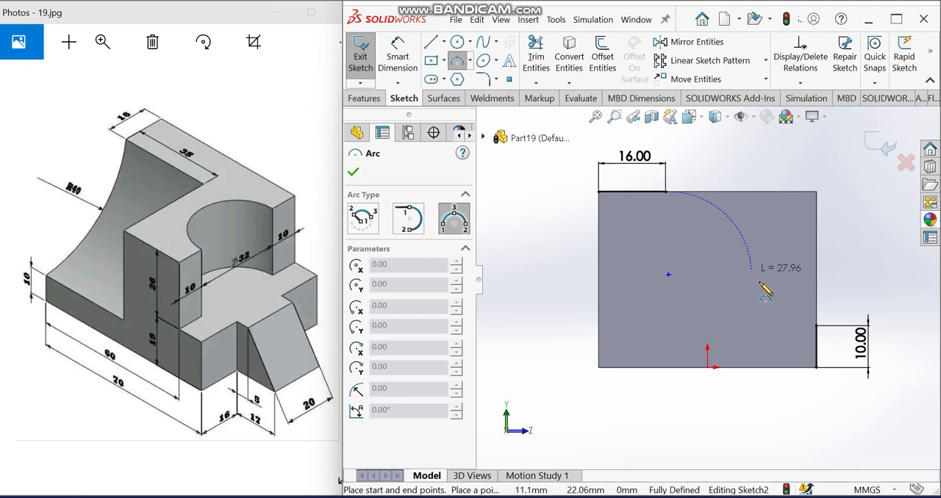
click(816, 325)
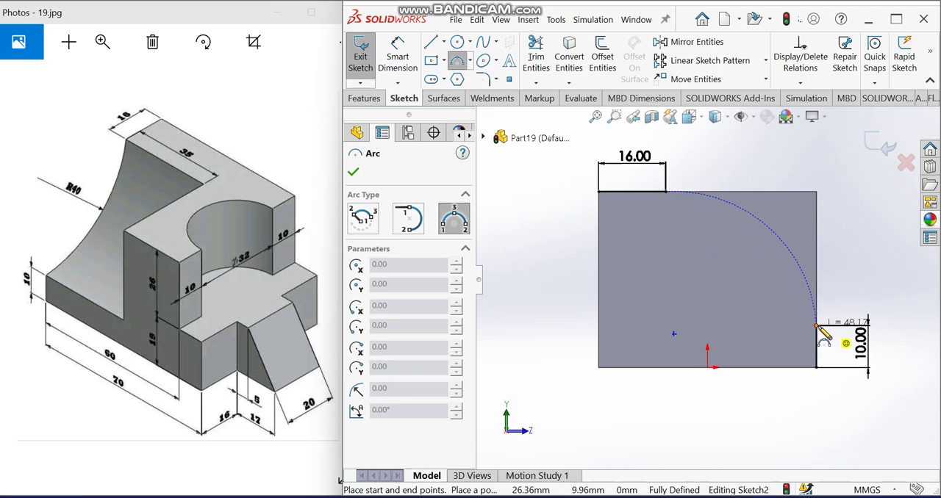
click(767, 310)
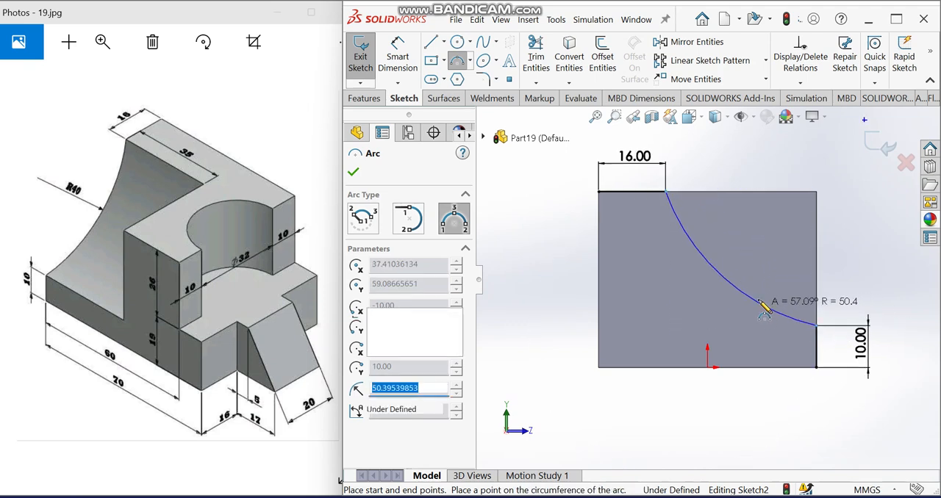
- Dimension the concave arc's radius to 40 mm
click(397, 55)
click(677, 287)
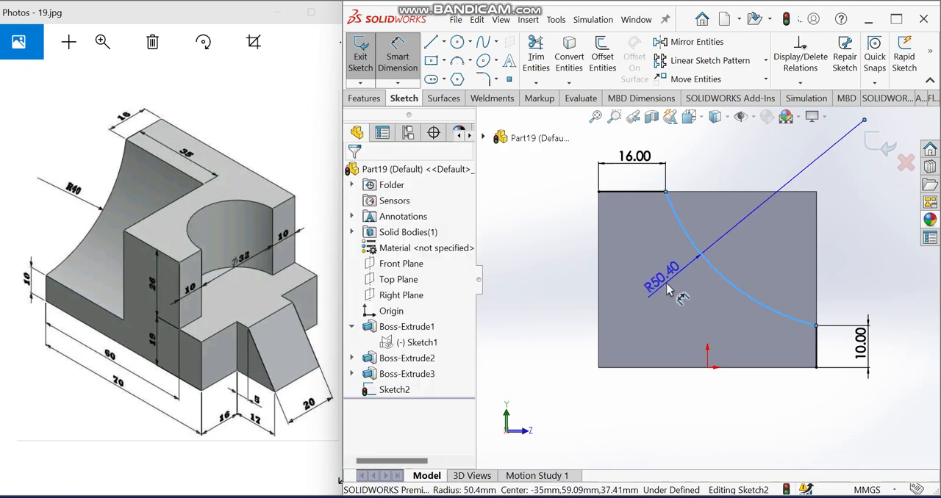
click(668, 287)
text(40)
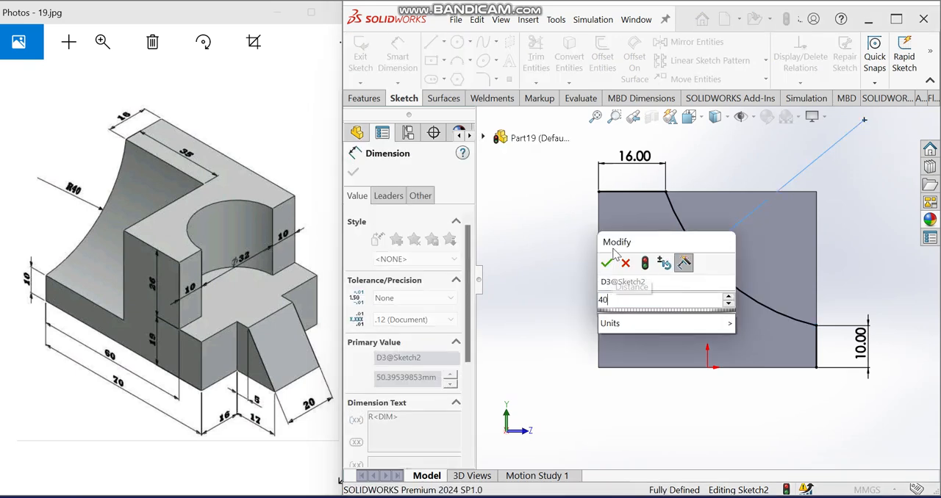
click(607, 262)
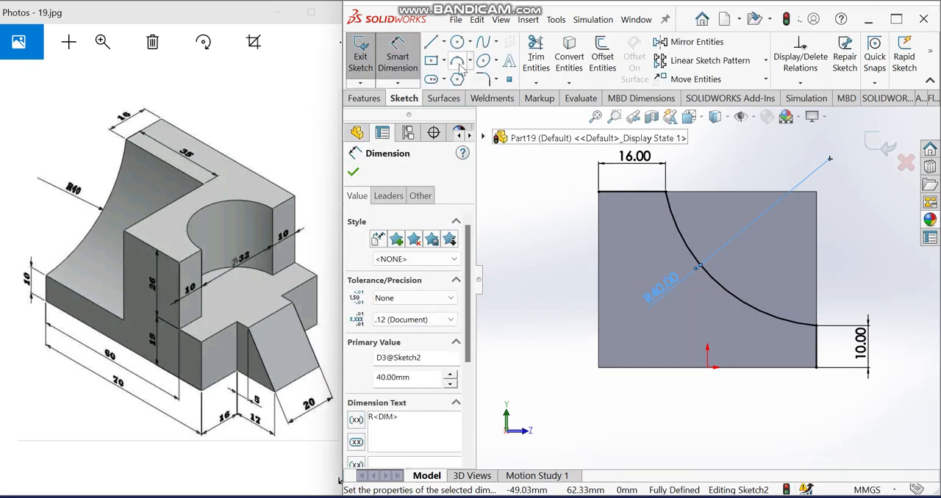
- Close the cut profile with a vertical line up from the arc's lower end and a horizontal line back to the 16 mm line's end
key(l)
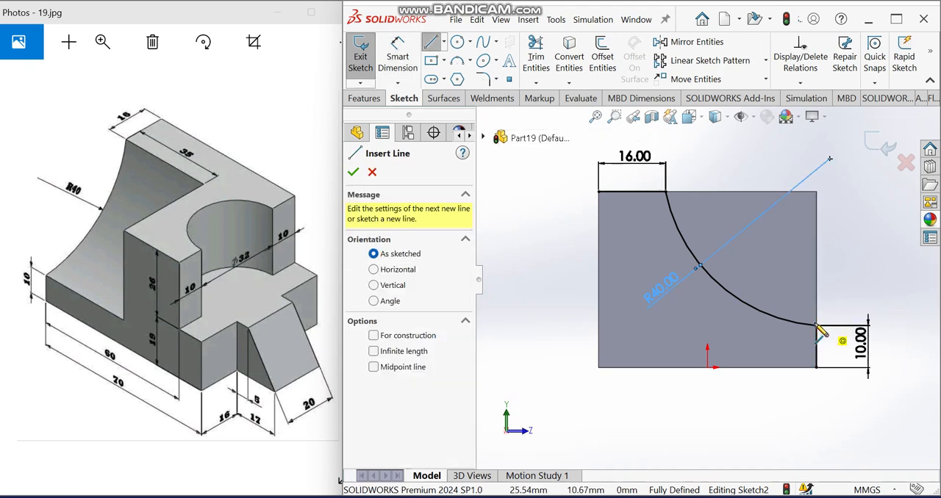
click(816, 325)
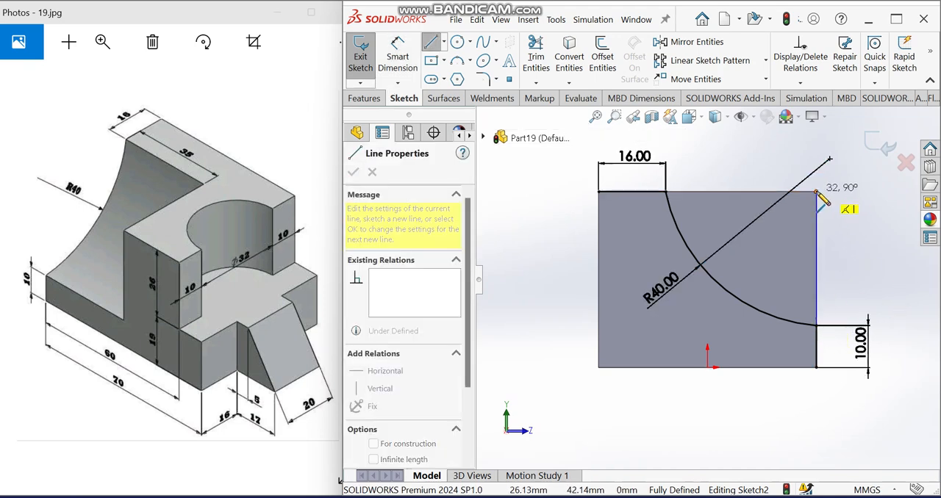
click(816, 192)
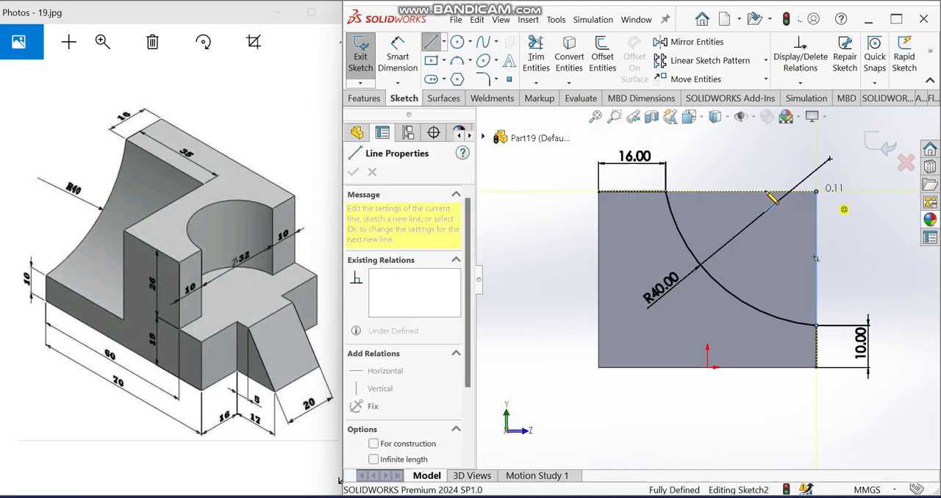
click(666, 192)
- Cut-extrude the region between the R40 arc and the face's upper corner to a blind depth of 35 mm
click(365, 98)
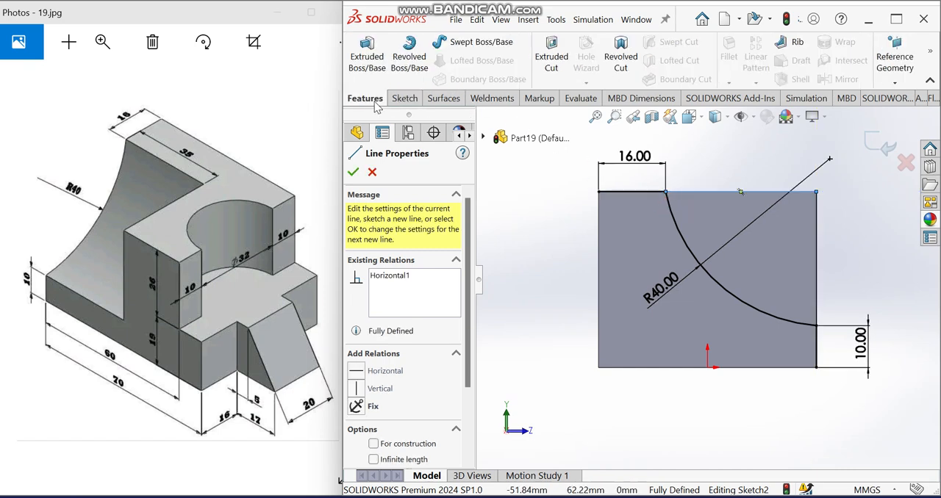
click(553, 62)
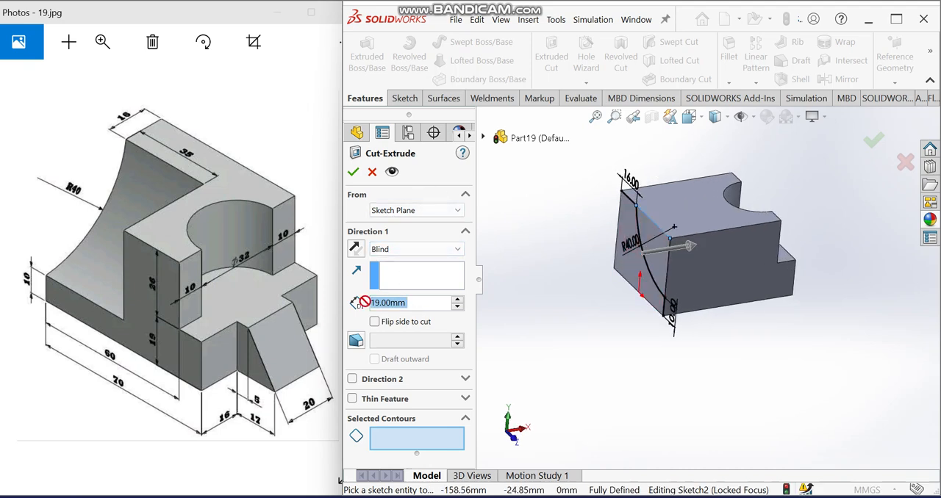
text(35)
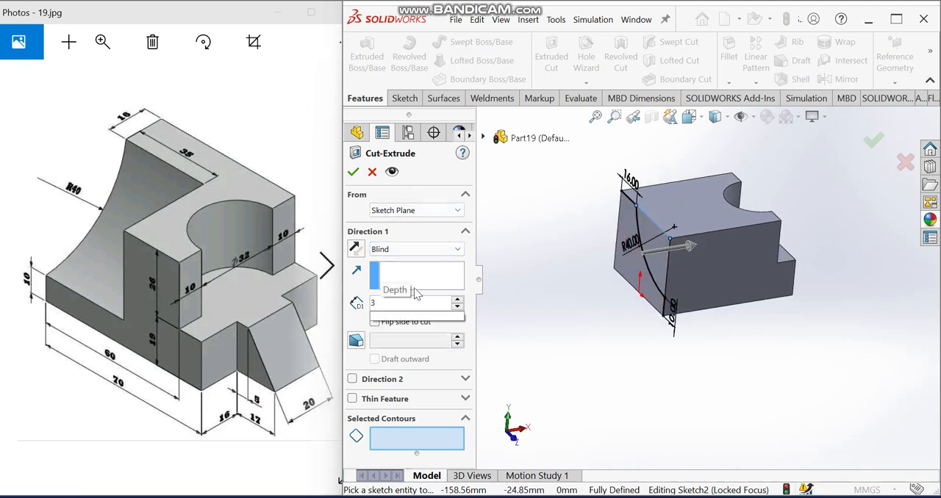
middle_drag(572, 282, 614, 303)
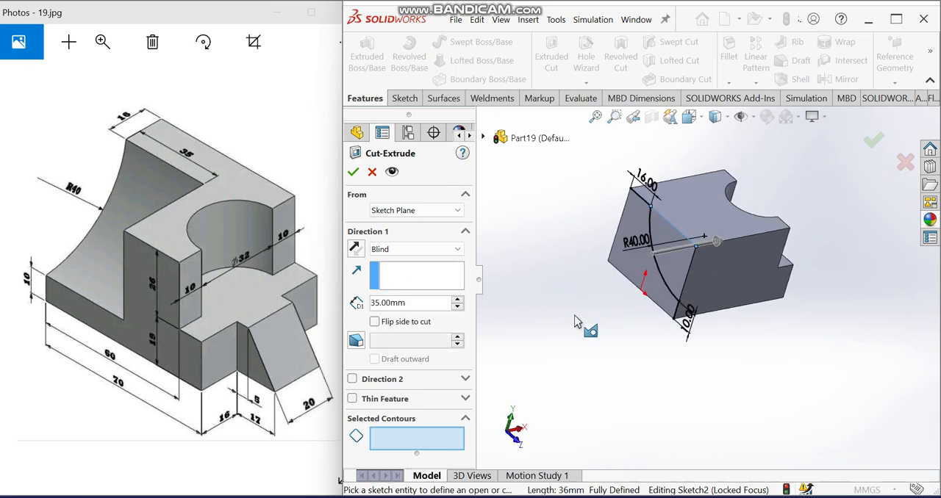
click(675, 250)
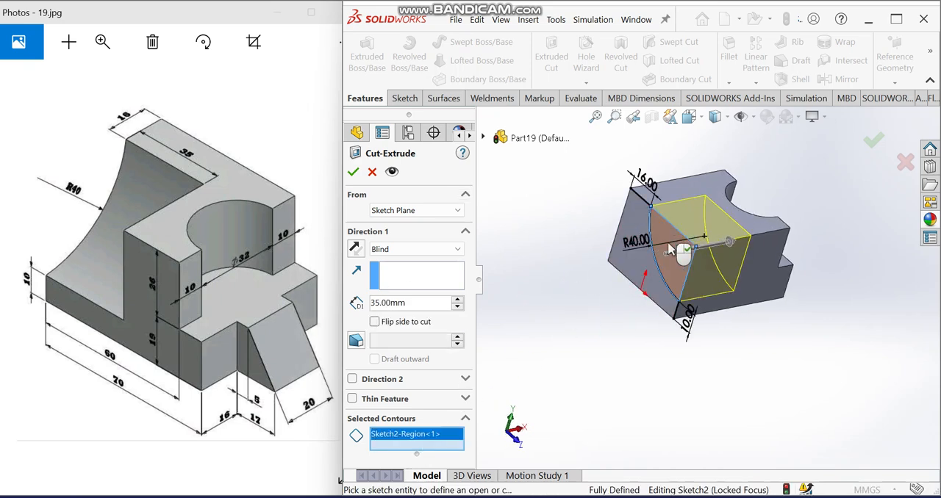
click(353, 172)
- On the Front Plane, sketch an open wedge profile beside the lower step: top about 5.3 mm, sloped side, and base about 26 mm back to the body
middle_drag(529, 184, 567, 192)
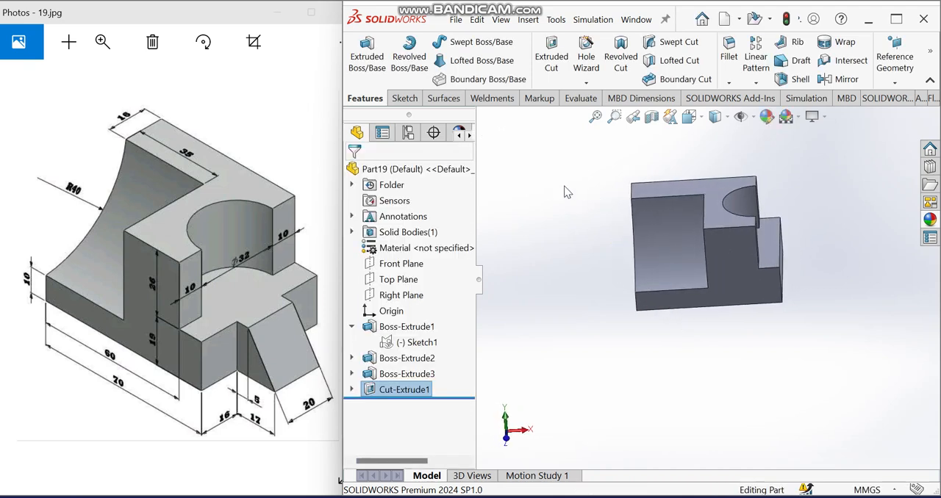
click(393, 268)
click(401, 247)
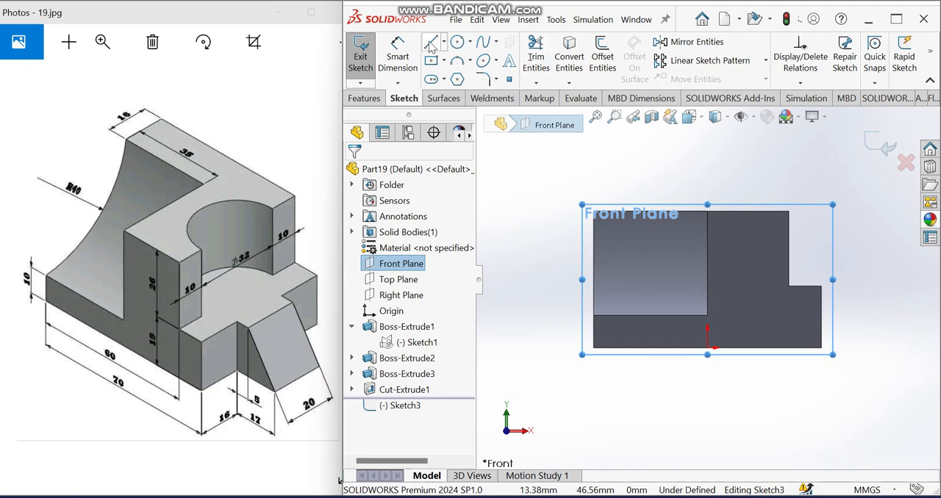
click(430, 44)
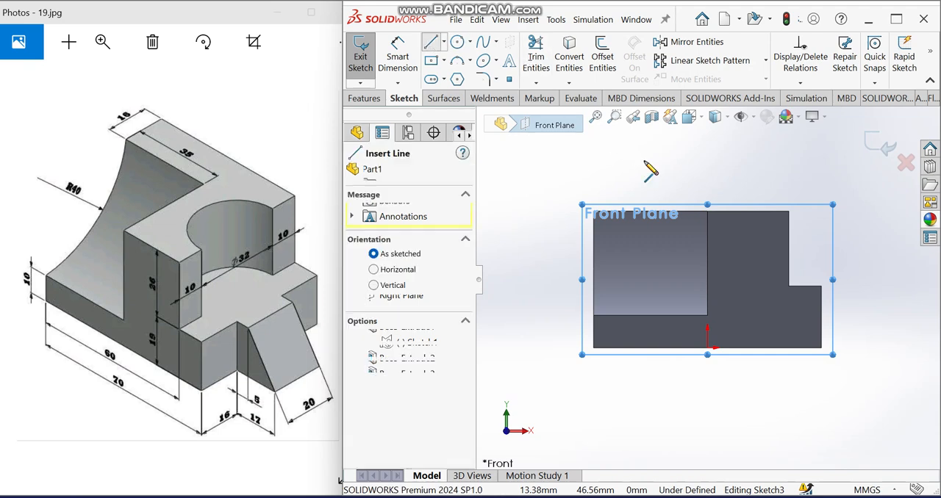
click(822, 286)
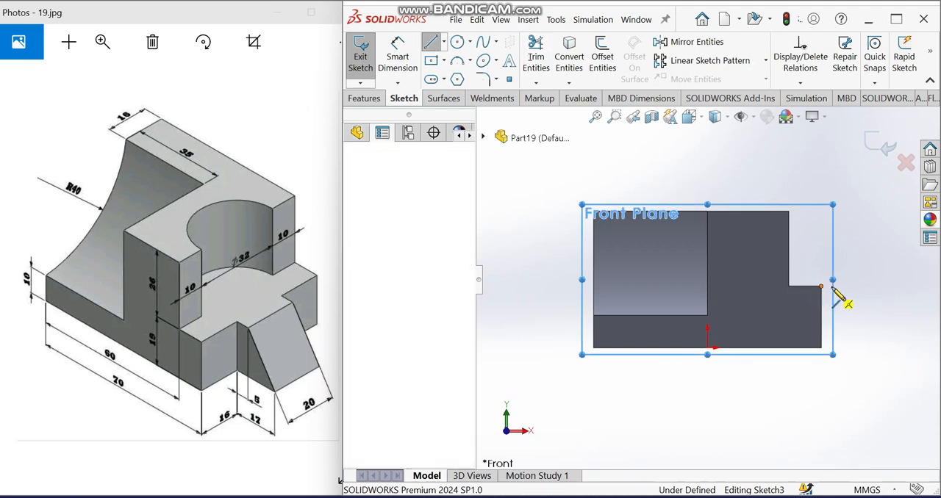
click(839, 286)
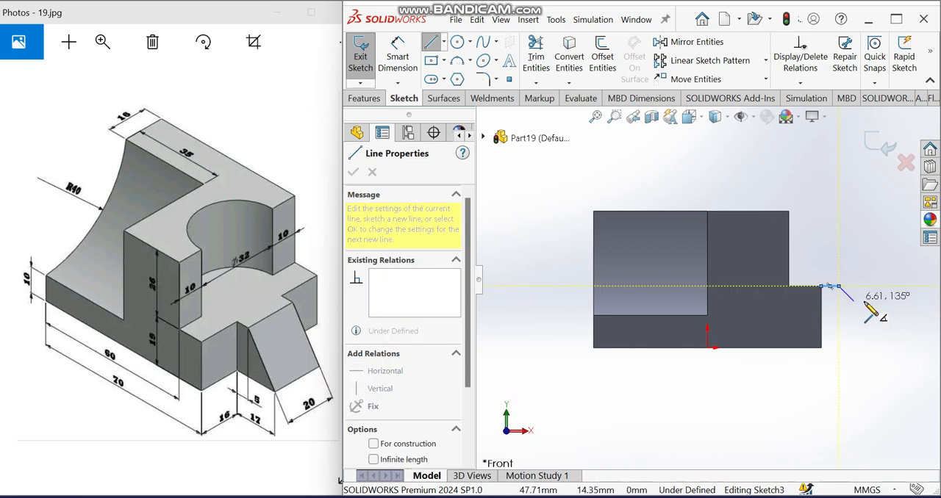
click(904, 348)
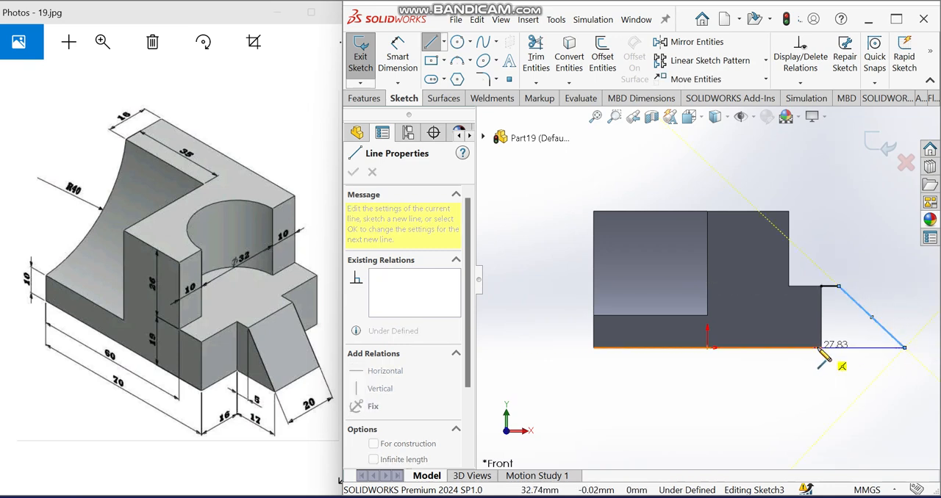
click(821, 347)
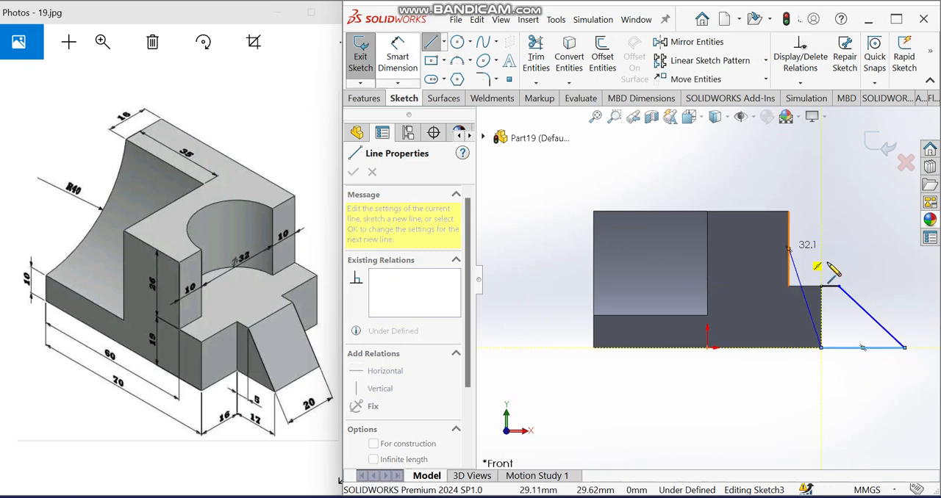
key(Escape)
key(Escape)
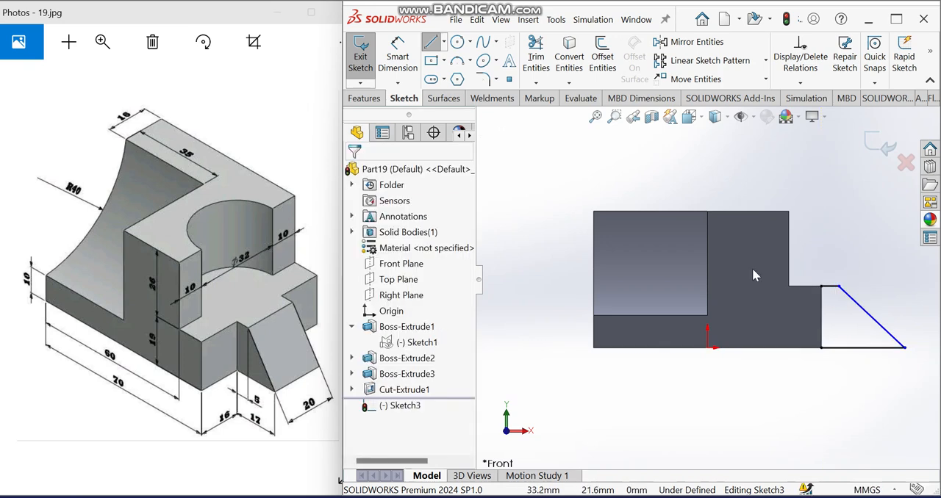
- Dimension the wedge profile's short upper line to 5 mm
click(399, 67)
click(833, 285)
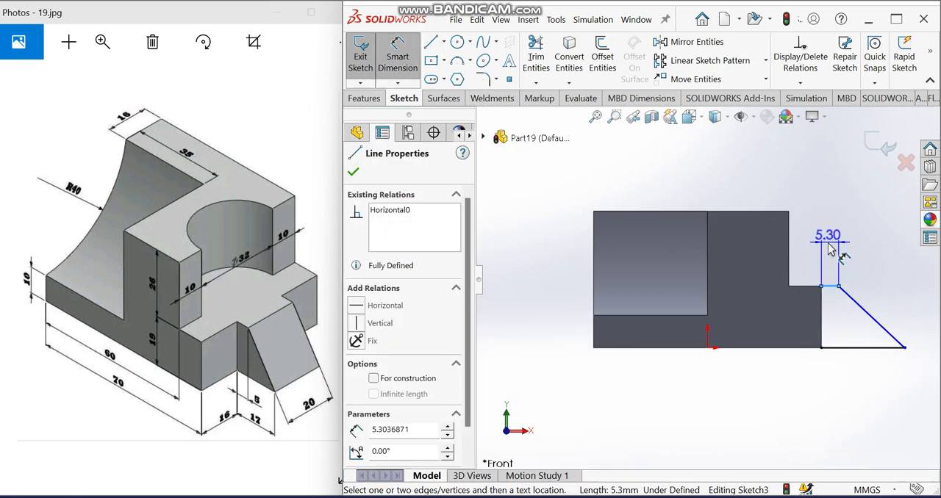
click(827, 237)
text(5)
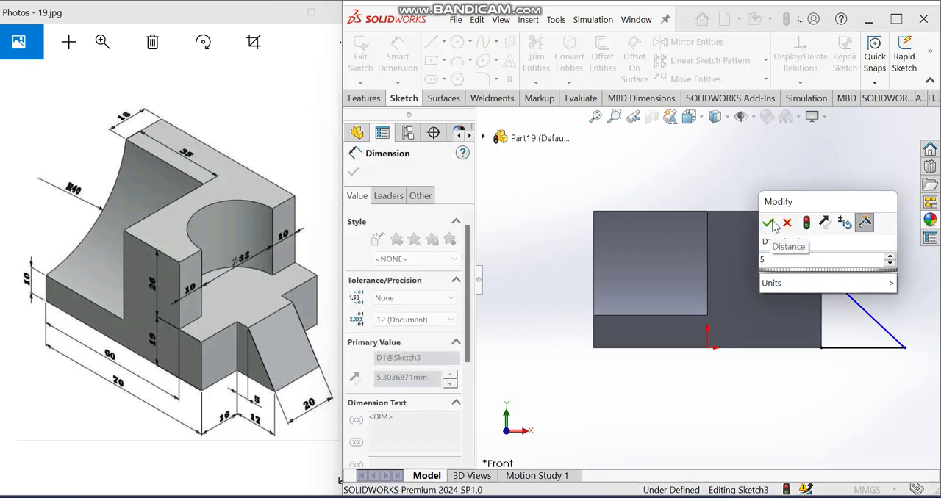
click(769, 223)
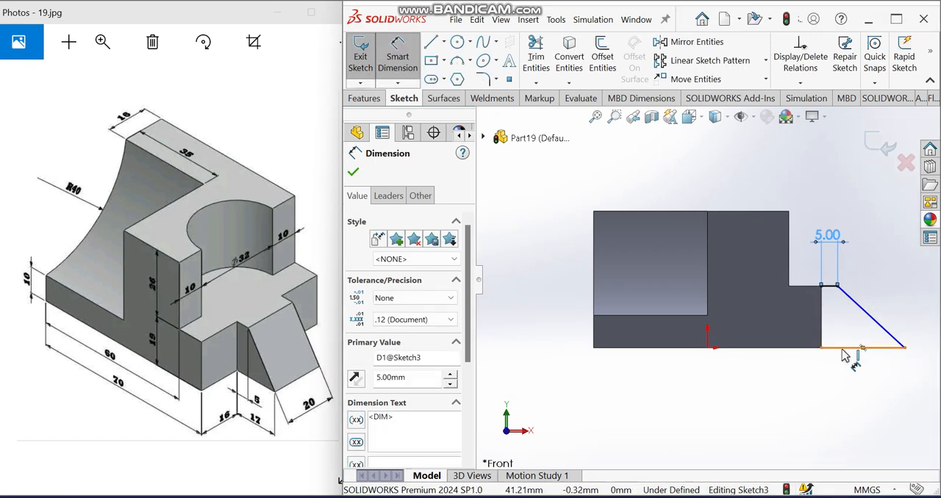
- Dimension the wedge profile's base line to 17 mm
click(843, 348)
click(848, 391)
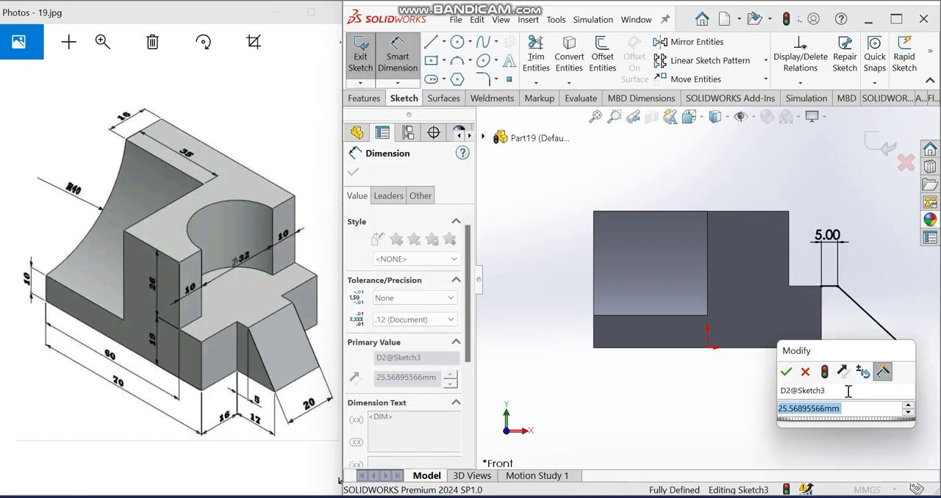
text(17)
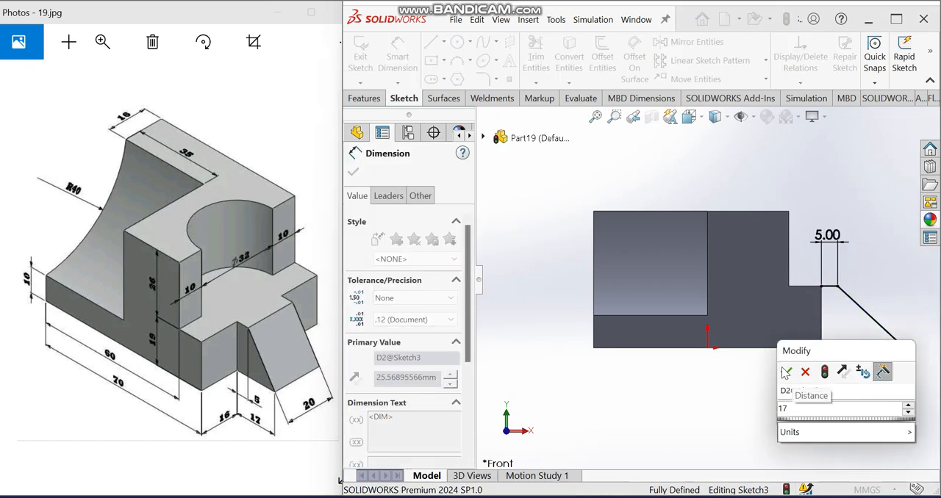
click(785, 372)
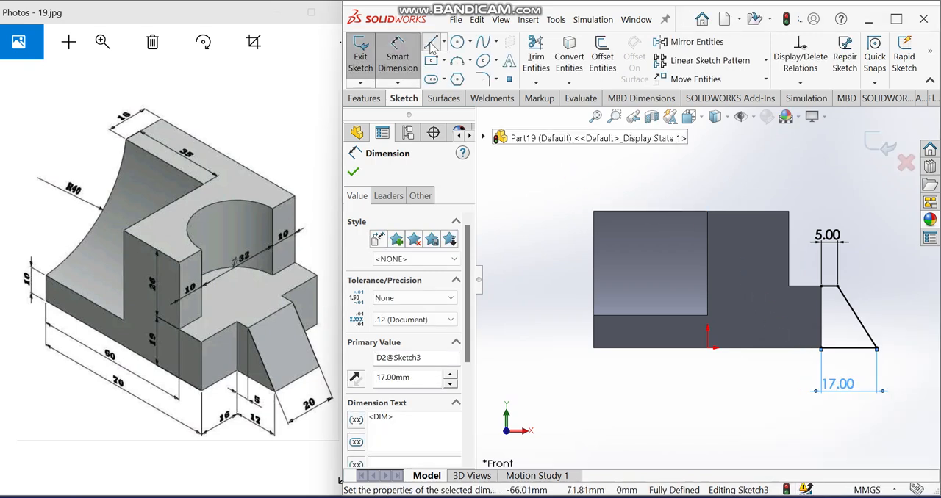
- Close the wedge profile with a vertical line along the body's end edge, from the base line up to the upper line
click(430, 46)
click(821, 349)
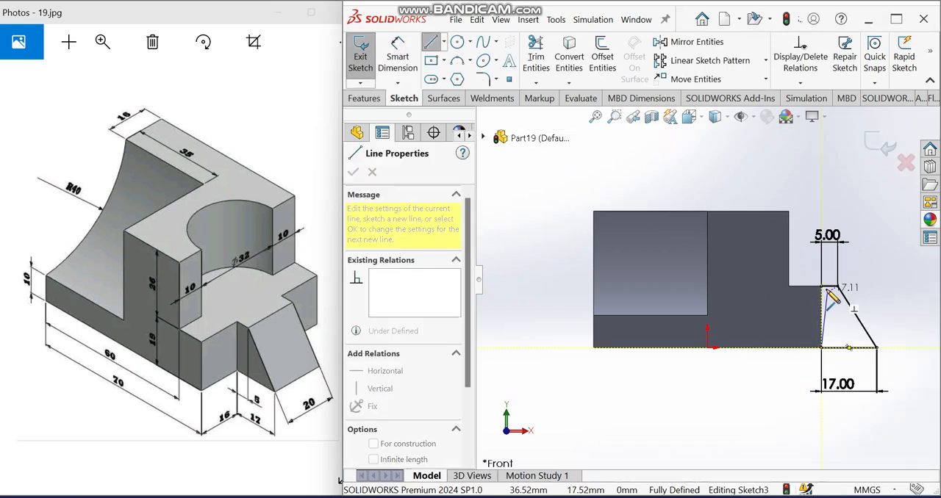
click(821, 287)
click(363, 99)
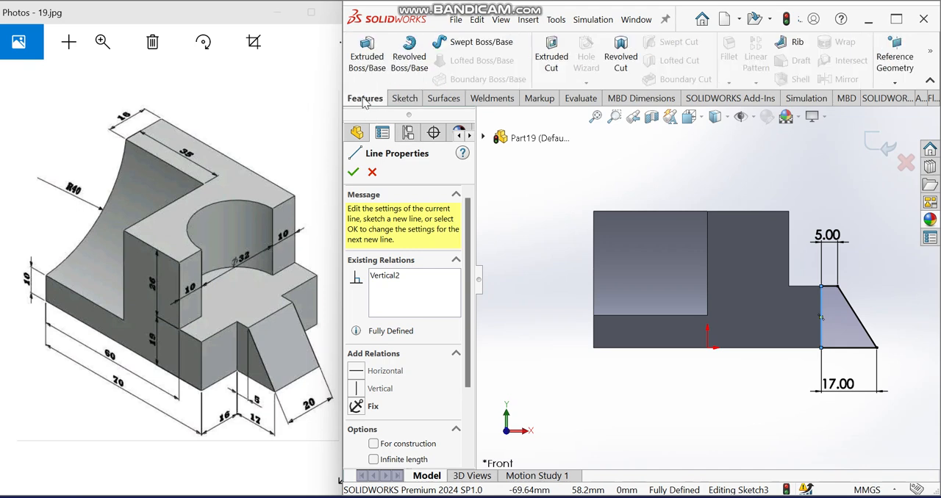
click(357, 171)
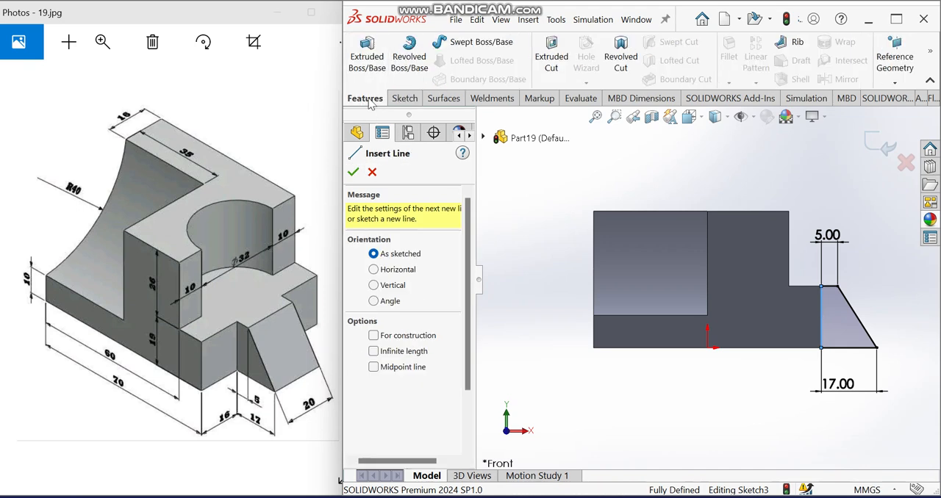
- Extrude the wedge profile 20 mm as a boss with the Mid Plane end condition, merged with the body
click(367, 66)
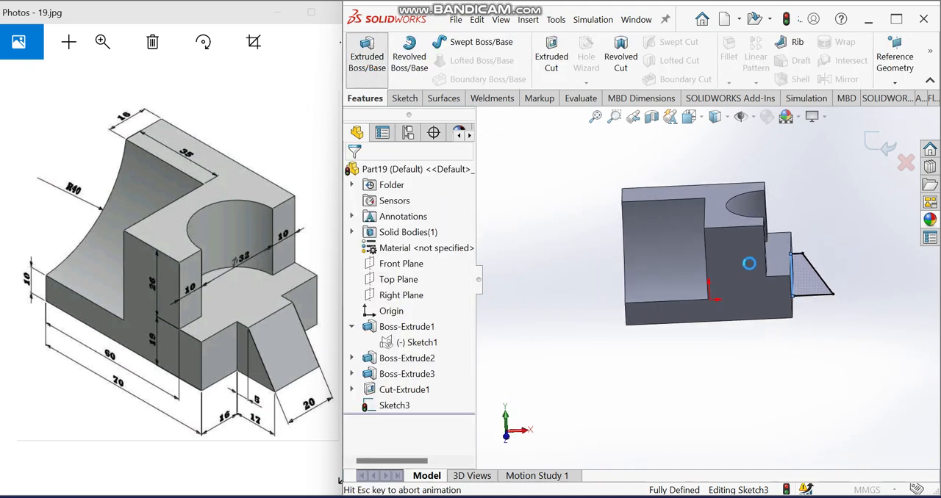
click(408, 250)
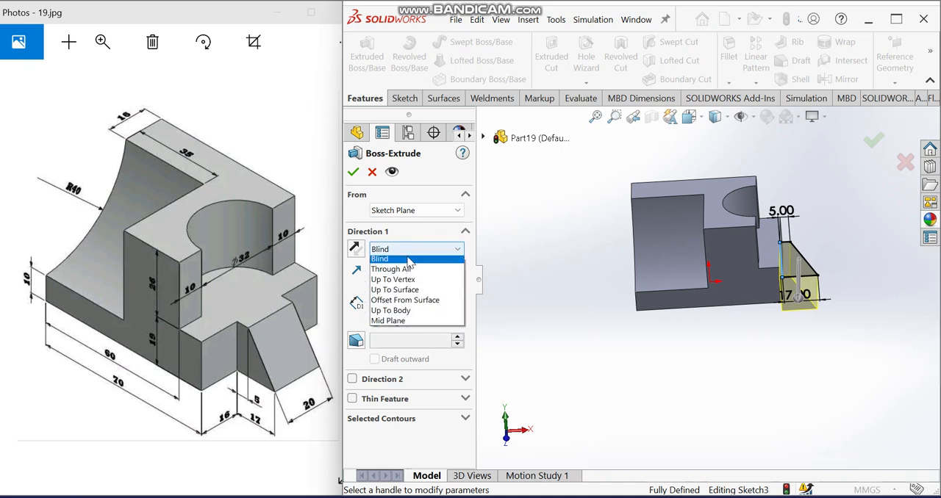
click(403, 331)
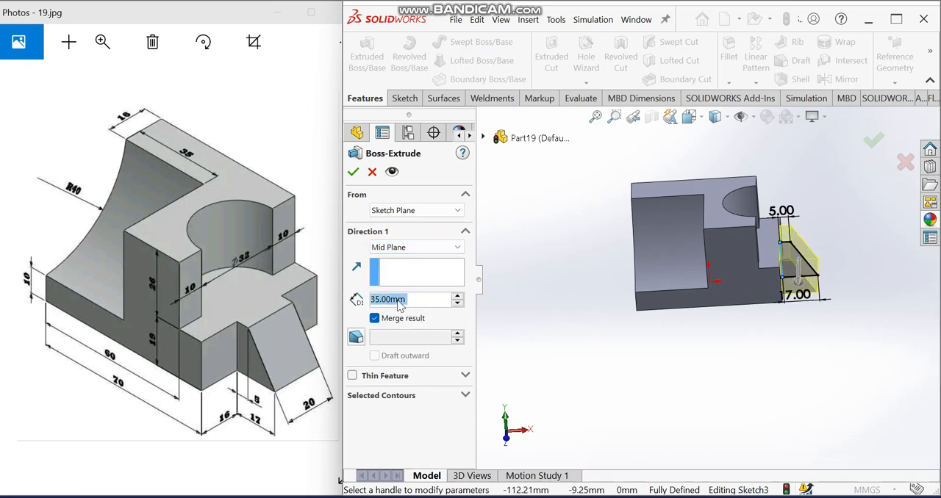
text(20)
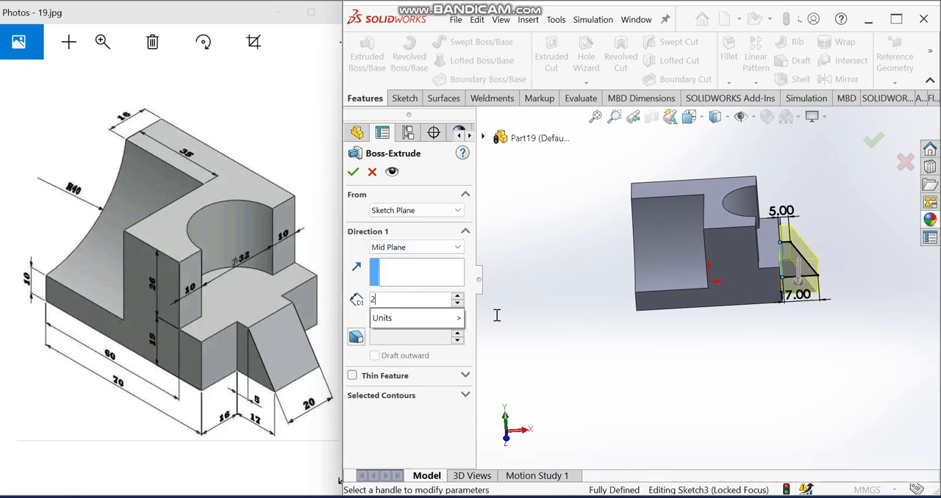
key(Return)
key(ctrl+7)
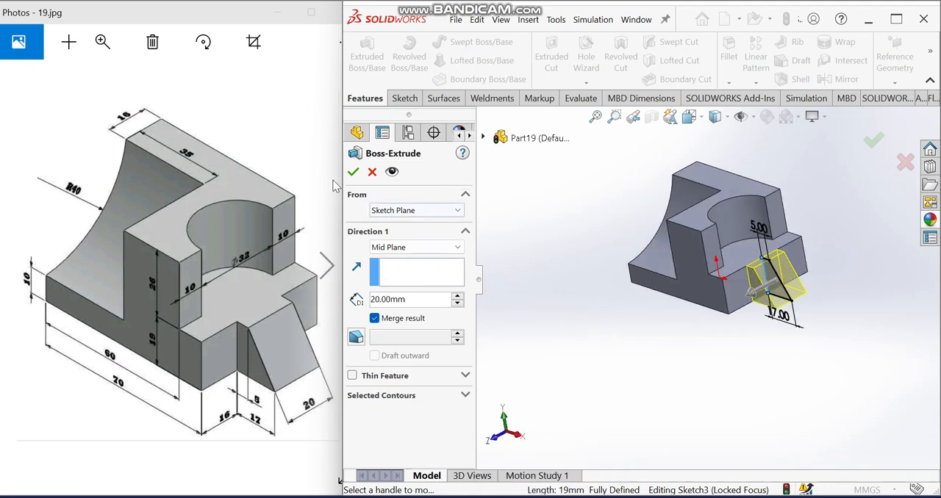
click(353, 173)
scroll(771, 278, down, 4)
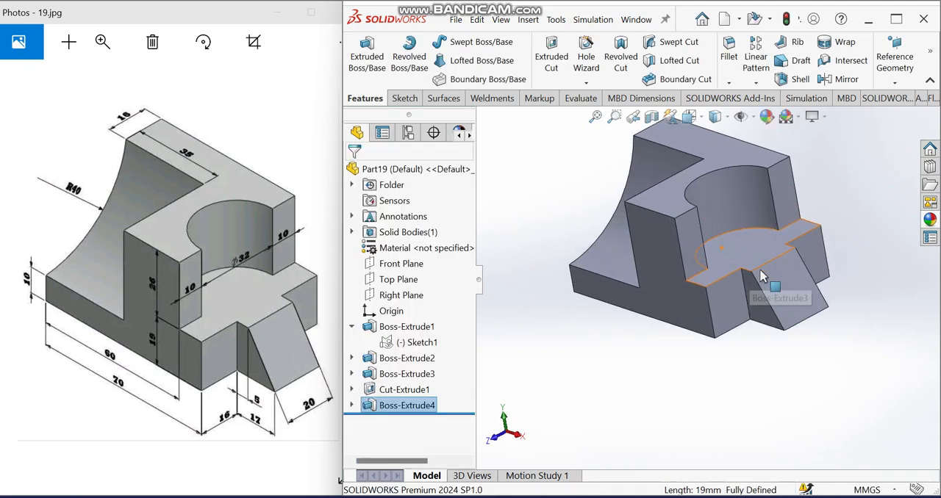
key(ctrl+7)
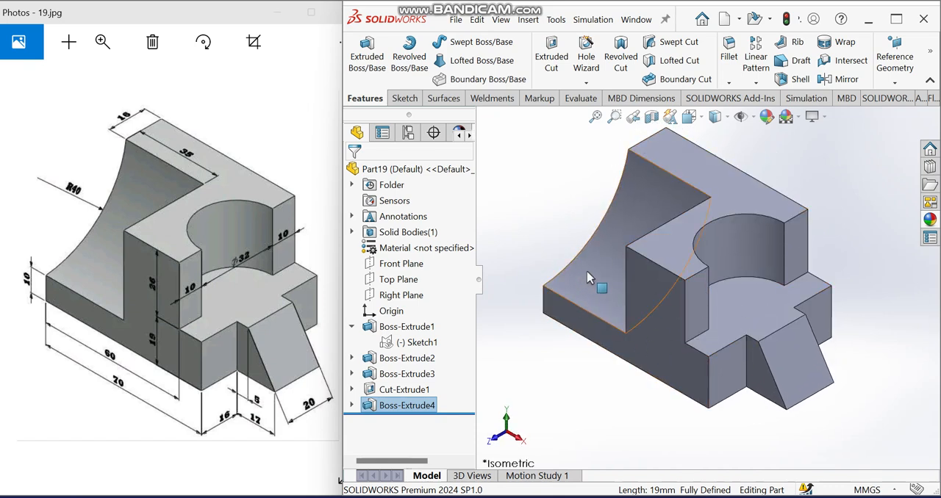
scroll(637, 278, up, 2)
middle_drag(637, 278, 597, 348)
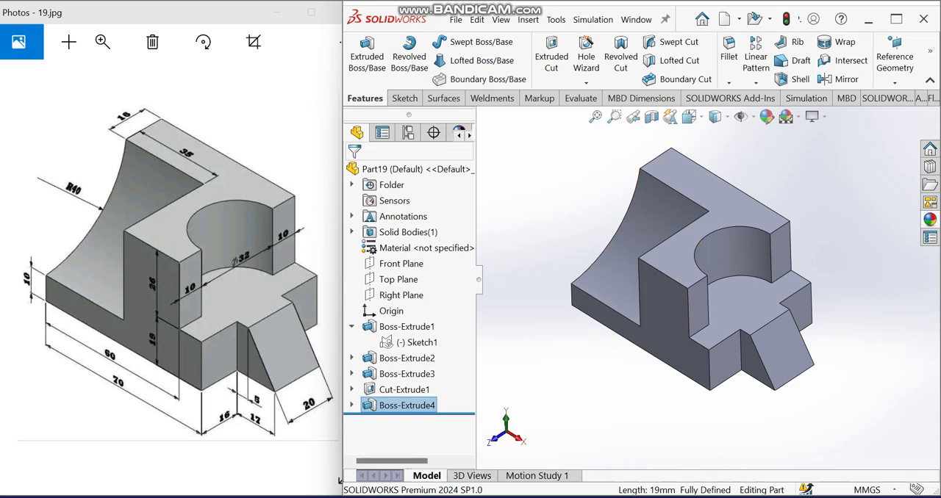